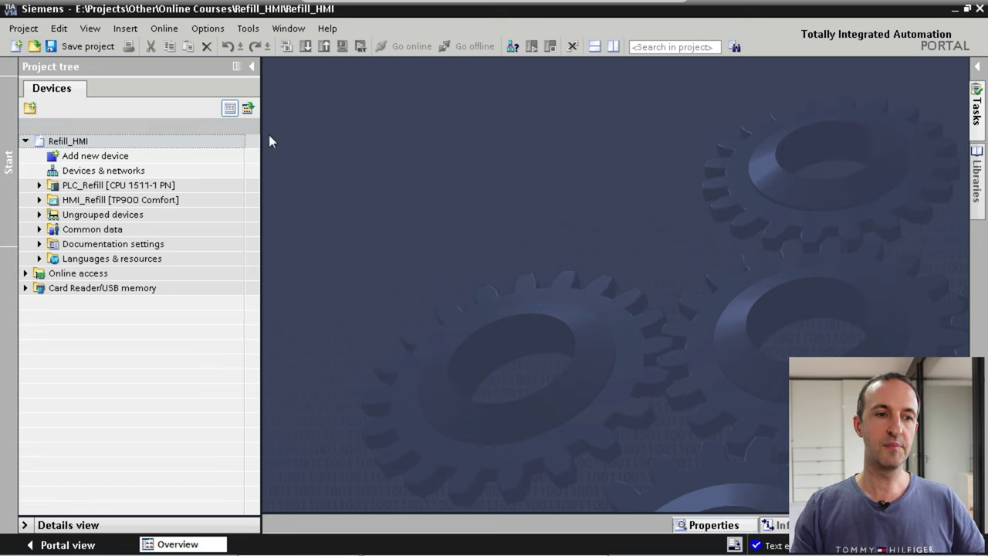
Expand the PLC_Refill and HMI_Refill devices in the project tree.
left_click(38, 186)
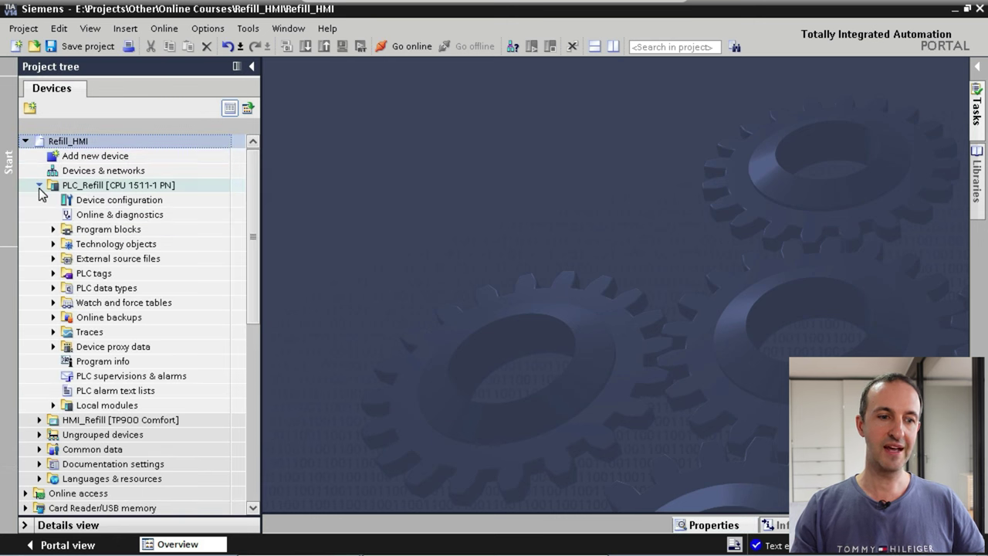
left_click(40, 421)
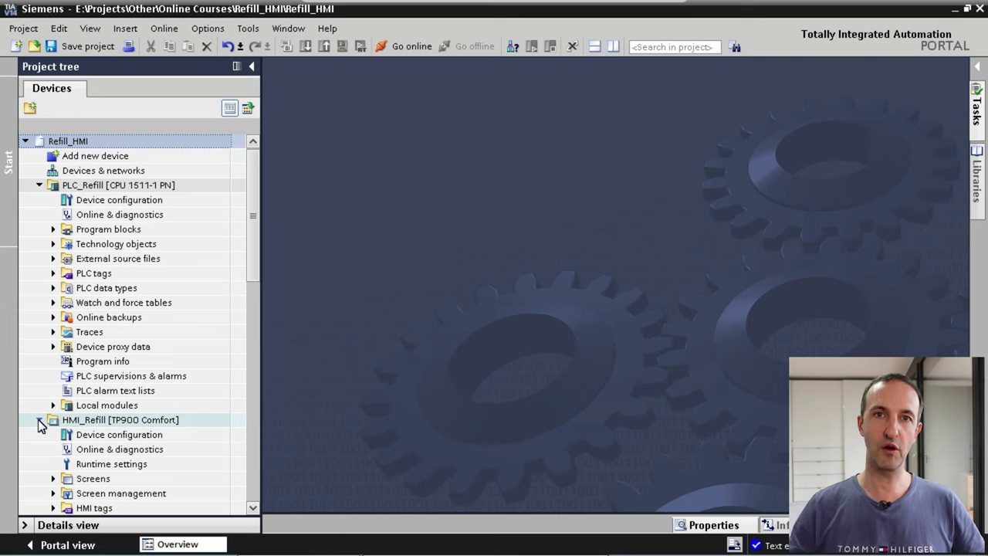
left_click(443, 121)
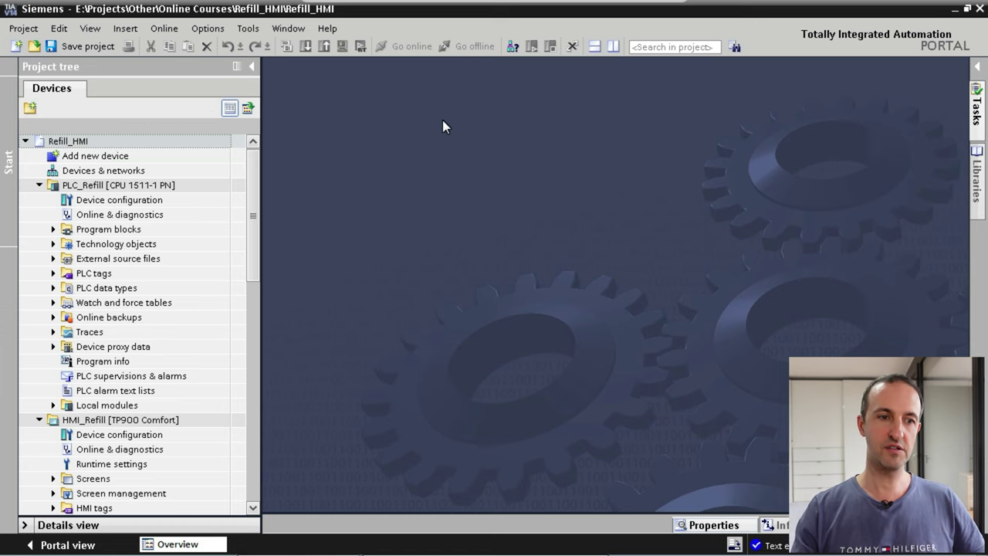
left_click(141, 140)
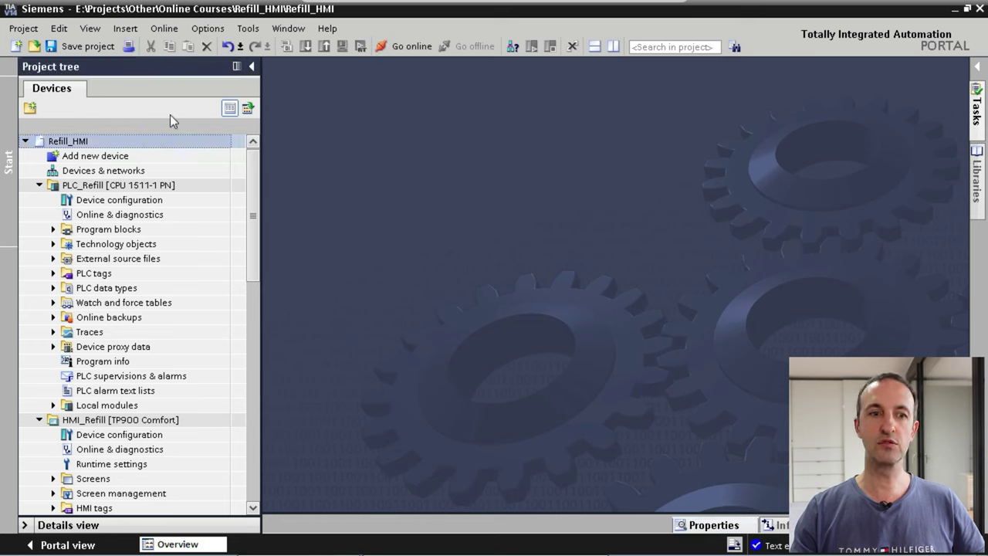
Open the project languages and enable German (Germany) for the project.
left_click(247, 29)
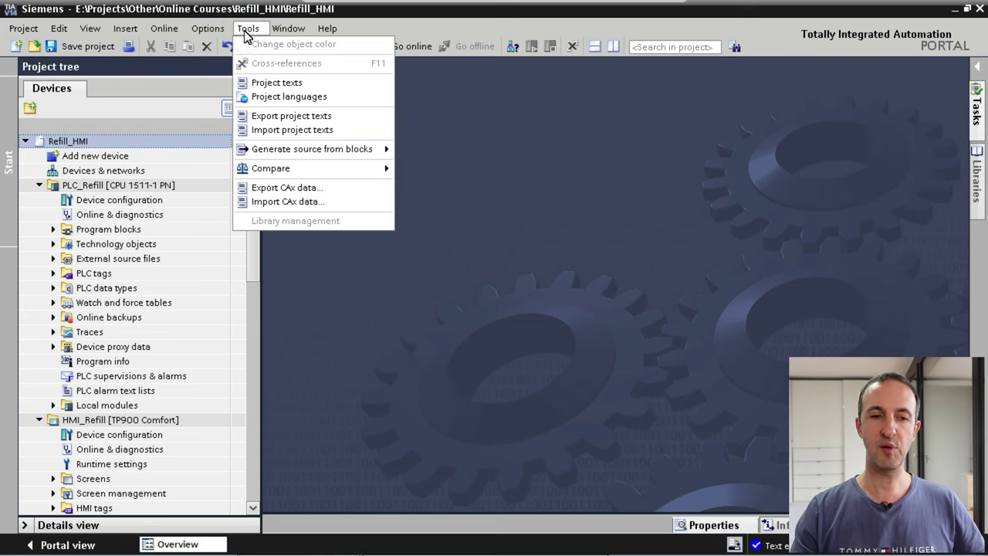
left_click(338, 98)
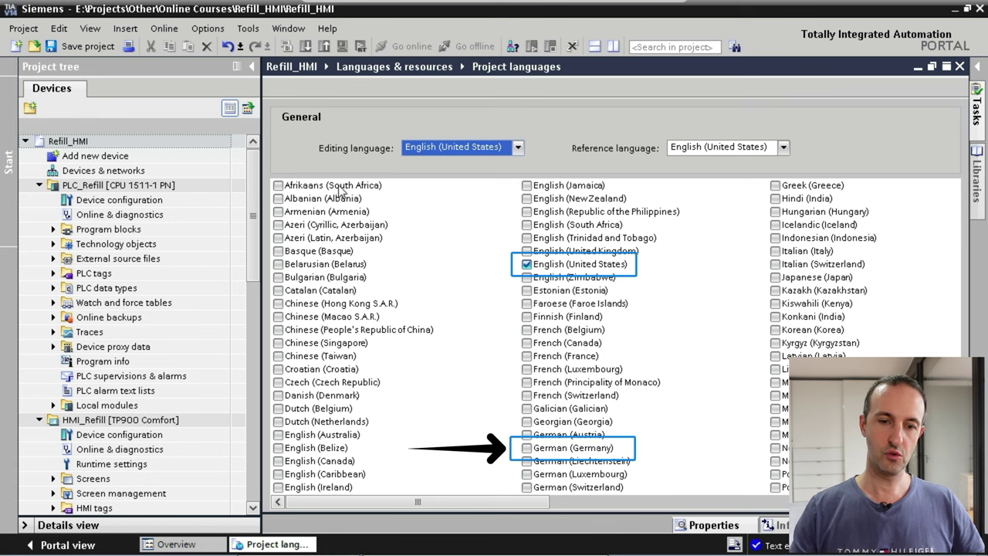
left_click(528, 449)
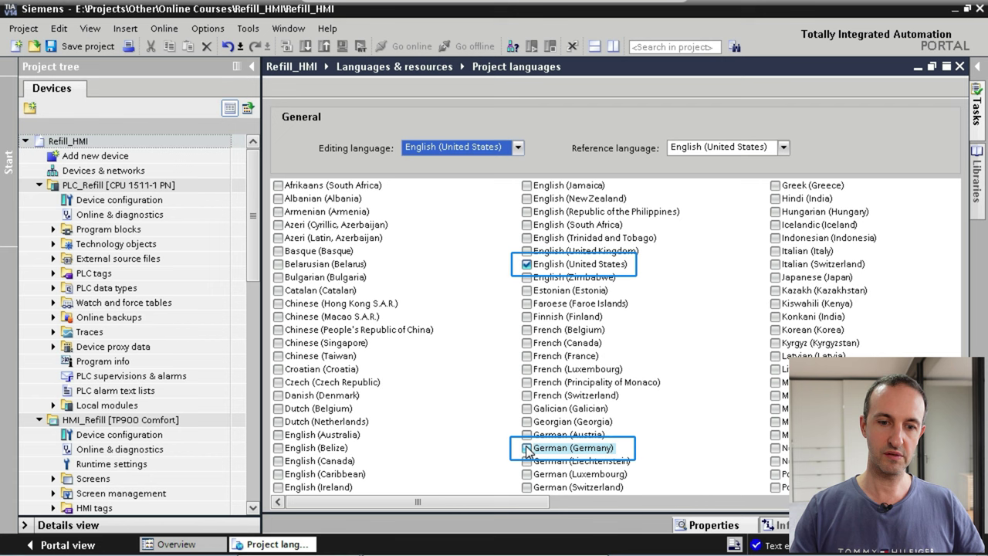
left_click(527, 449)
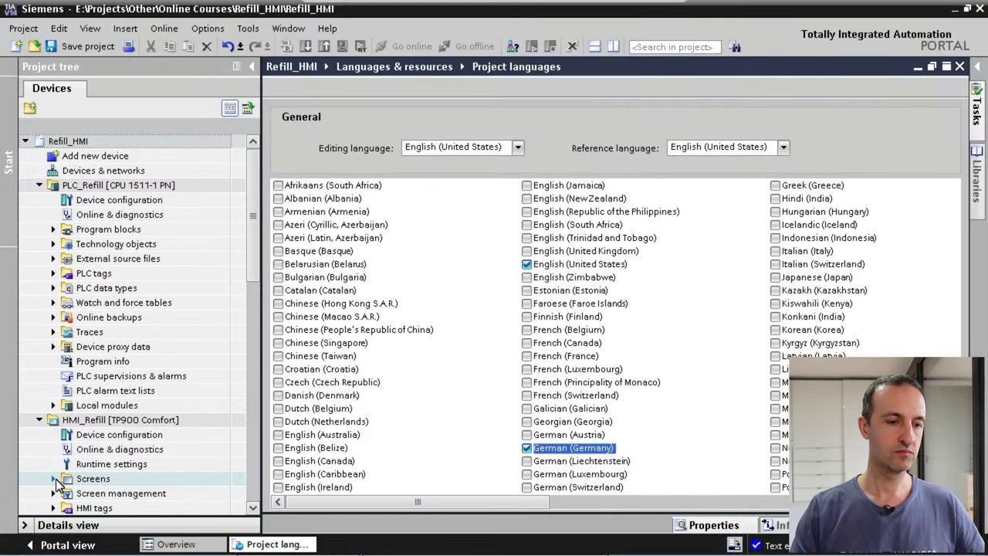
Open the 01 OVERVIEW screen of HMI_Refill for editing.
left_click(54, 479)
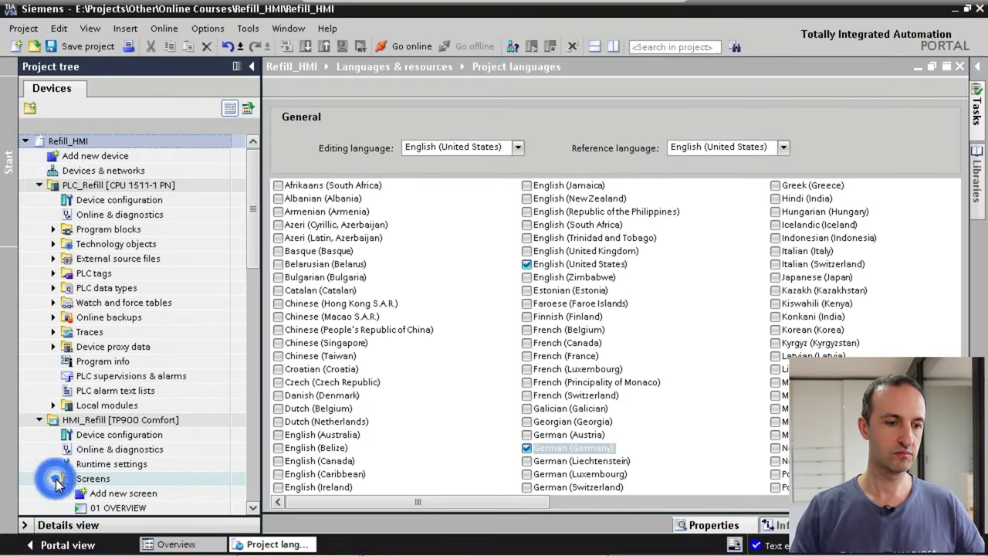
scroll(142, 395, "down", 4)
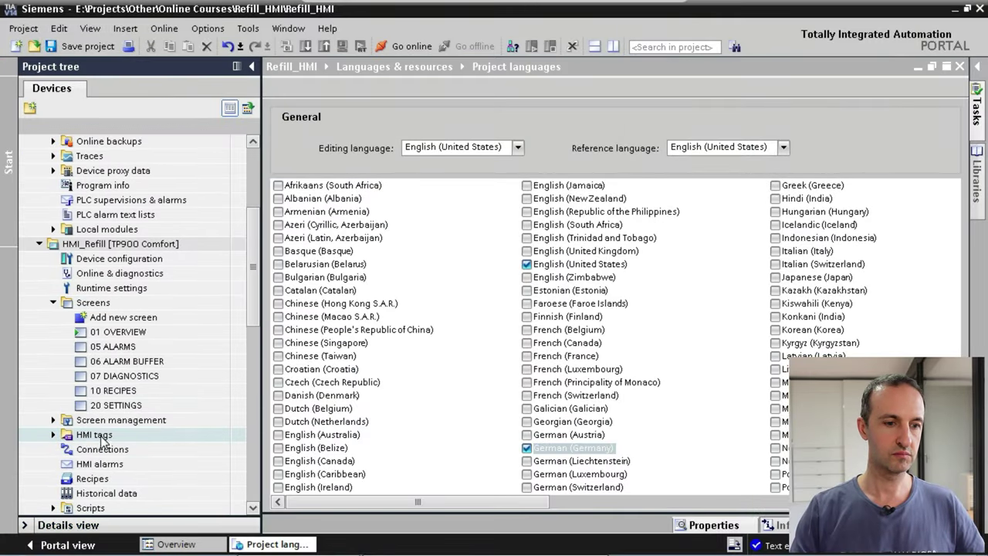
double_click(146, 334)
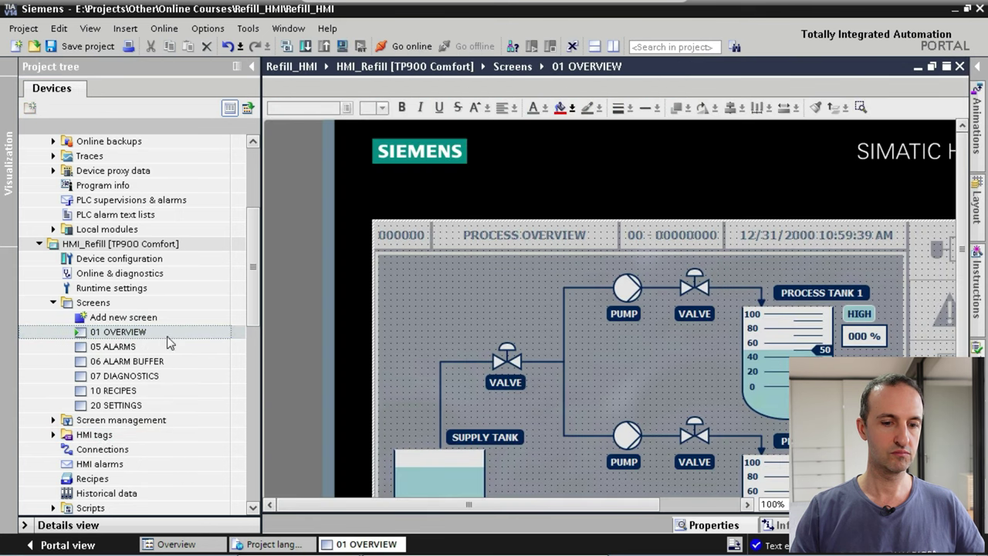
left_click_drag(443, 507, 490, 507)
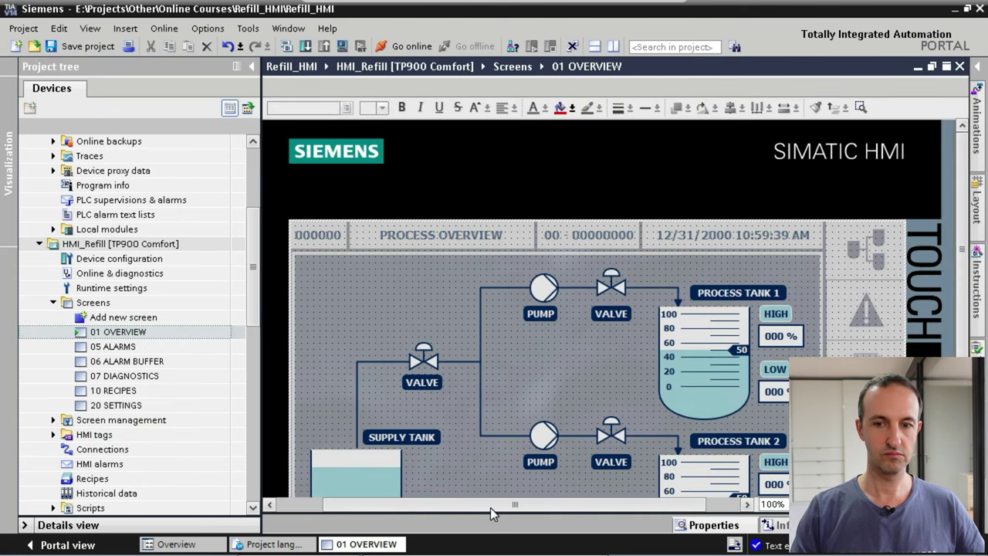
left_click(960, 333)
left_click_drag(960, 334, 961, 376)
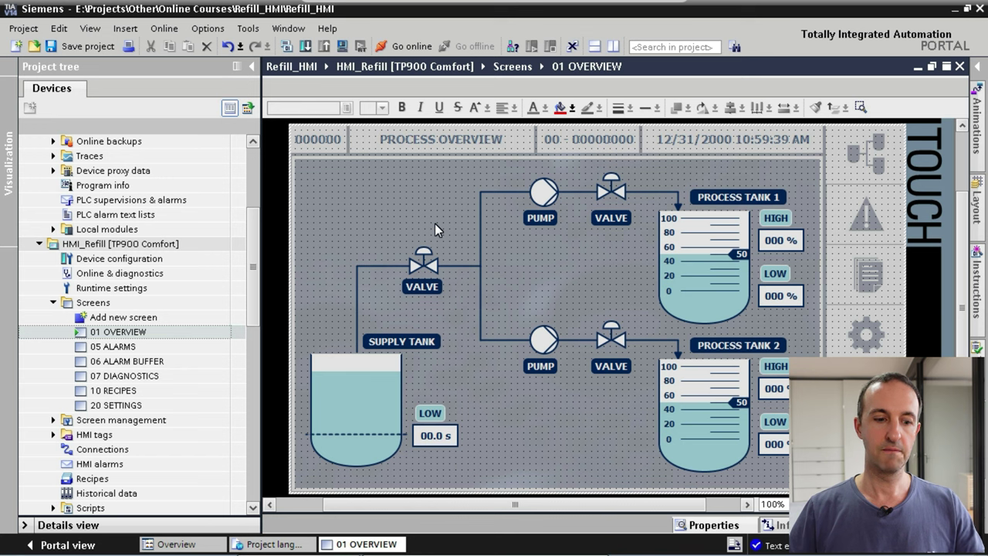
Select all objects on the overview screen and enter HOCH as the German text for both HIGH labels.
key("ctrl+a")
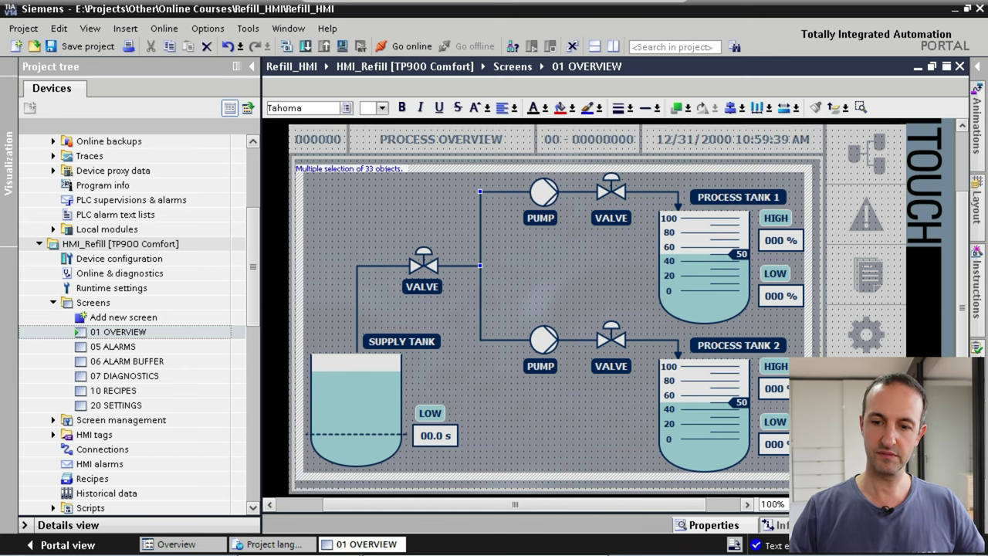
key("alt+Return")
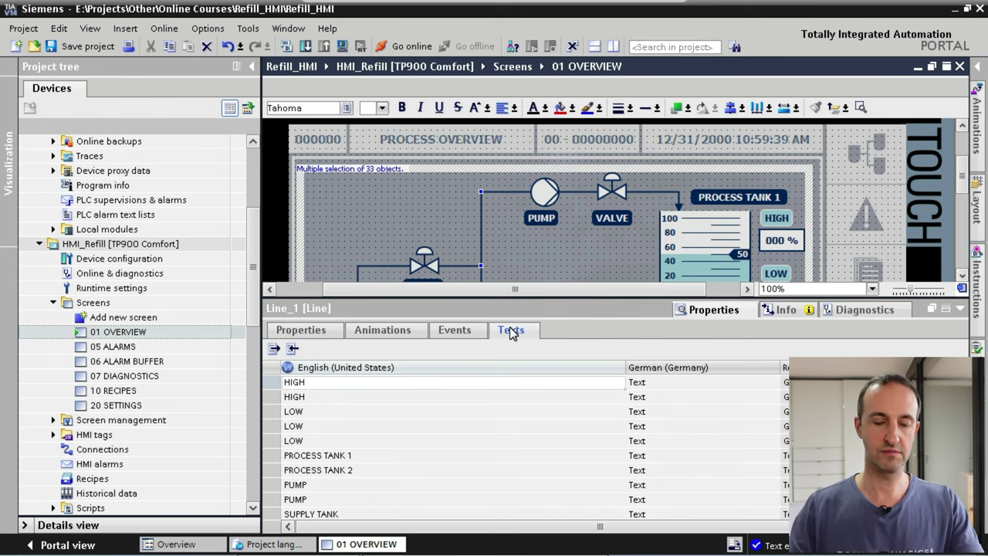
left_click(719, 382)
type("HOCH")
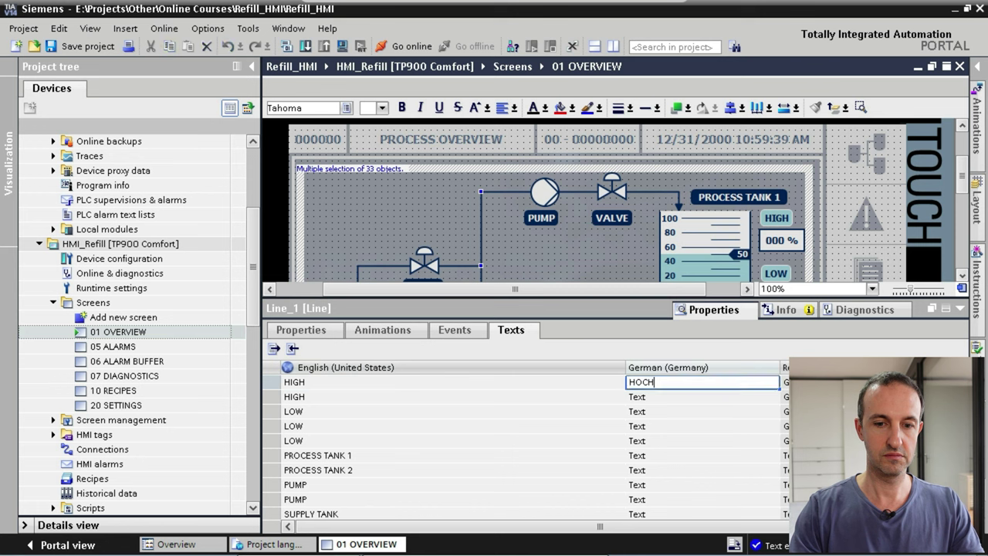
key("Return")
type("HOCH")
key("Return")
Enter TIEF as the German text for the three LOW labels.
type("TIEF")
key("Return")
type("T")
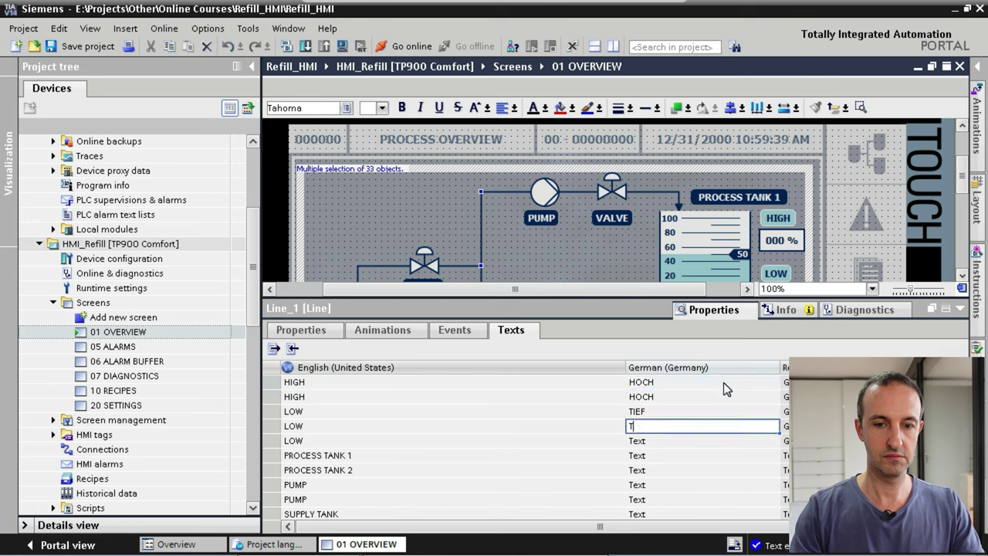
type("IEF")
key("Return")
type("TIEF")
key("Return")
Enter PROZESSTANK 1 and PROZESSTANK 2 as the German texts for PROCESS TANK 1 and PROCESS TANK 2.
type("PROZESSTANK 1")
key("Return")
type("PROZESSTANK 2")
key("Return")
Enter PUMPE as the German text for both PUMP labels and VERSORGUNGSTANK for SUPPLY TANK.
type("PUMPE")
key("Return")
type("P")
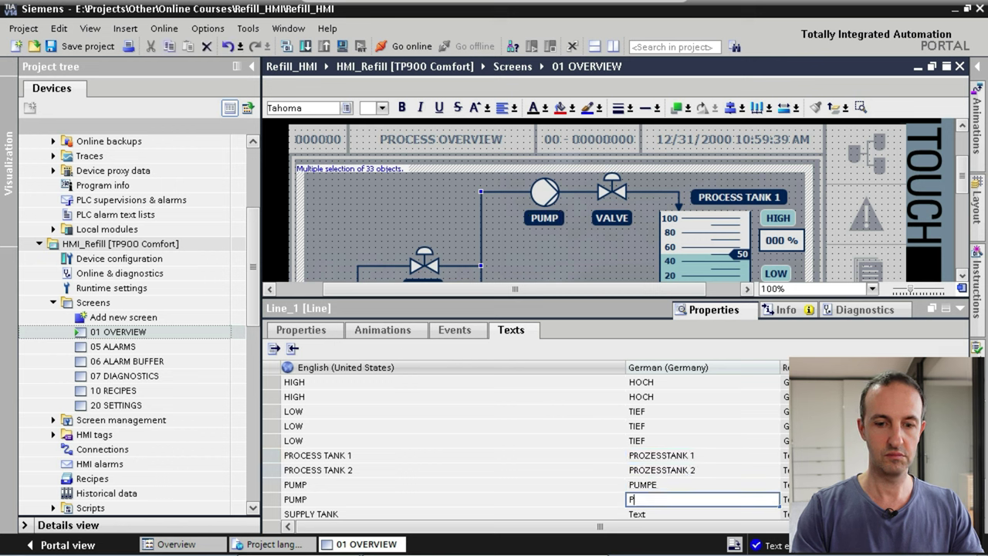
type("UMPE")
key("Return")
type("VERSORGUNGSTANK")
key("Return")
Enter VENTIL as the German text for the three VALVE labels and collapse the object properties.
type("VENTIL")
key("Return")
type("VENTIL")
key("Return")
type("VENTIL")
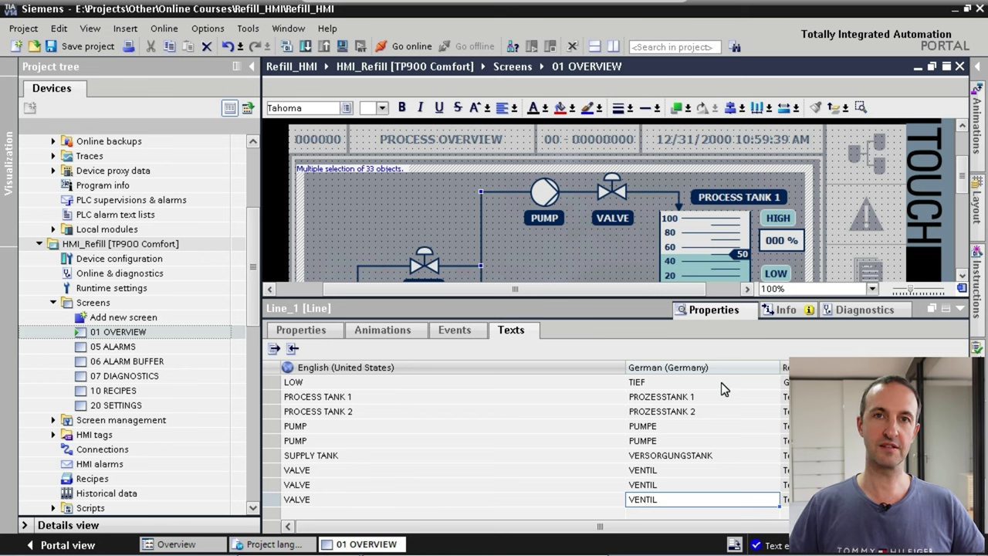
left_click(961, 309)
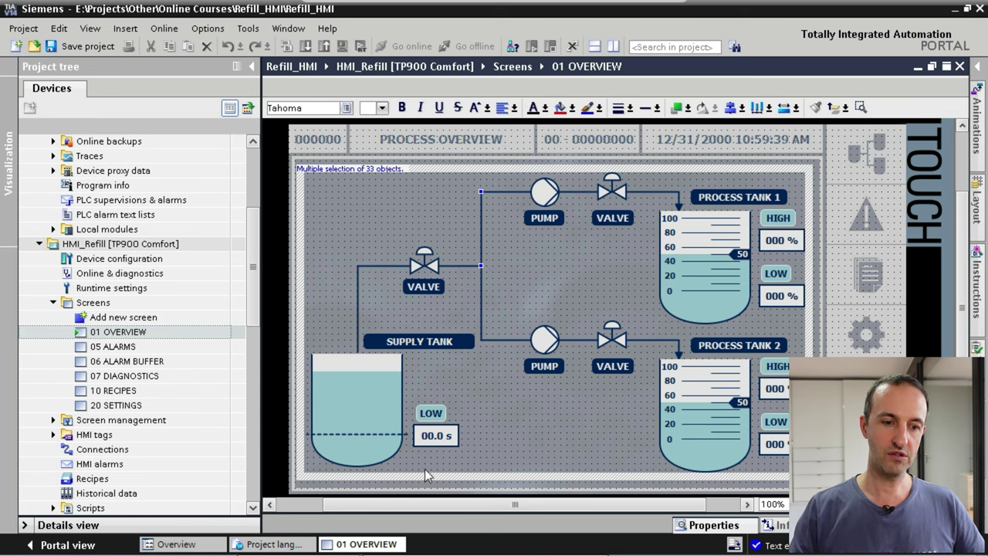
Set the project's editing language to German (Germany) and return to the 01 OVERVIEW screen.
left_click(297, 542)
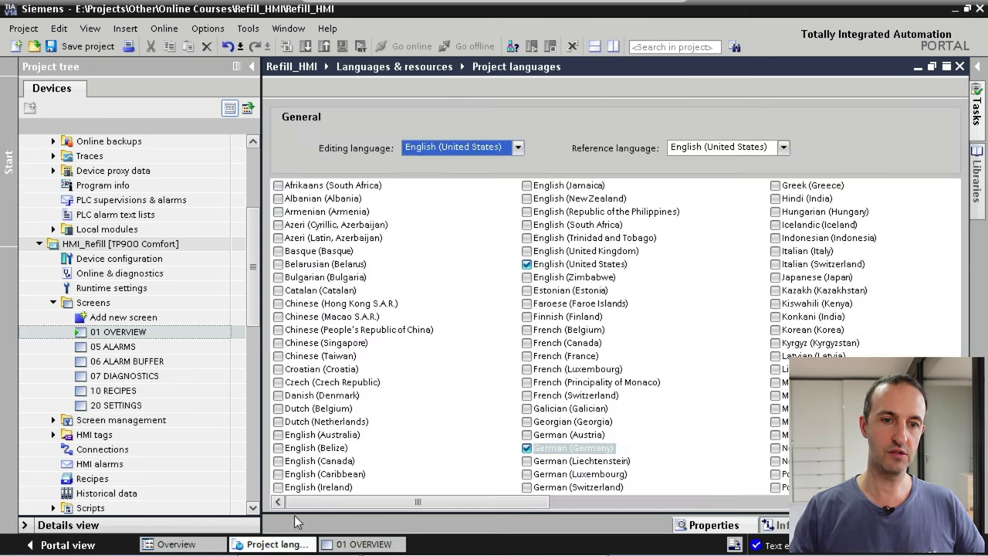
left_click(454, 144)
left_click(454, 174)
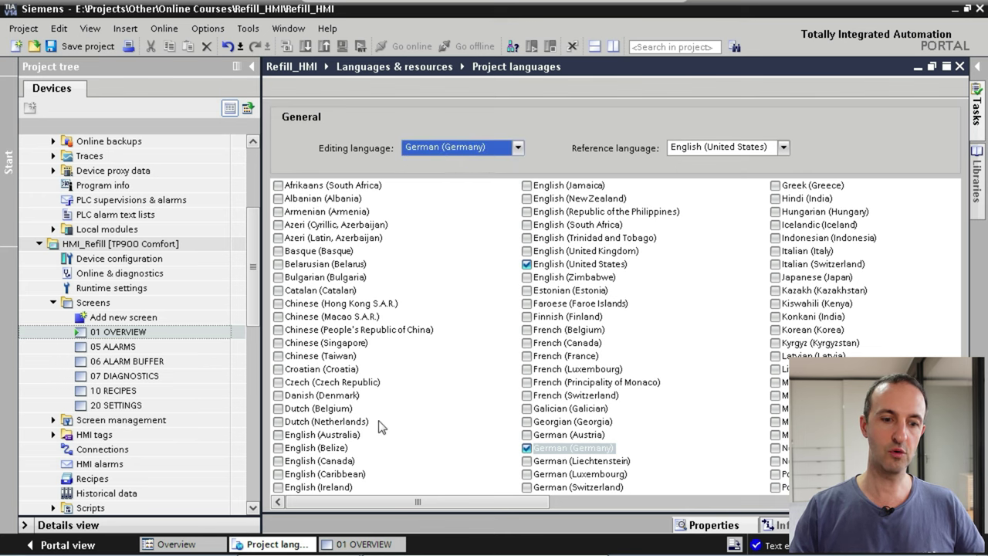
left_click(366, 544)
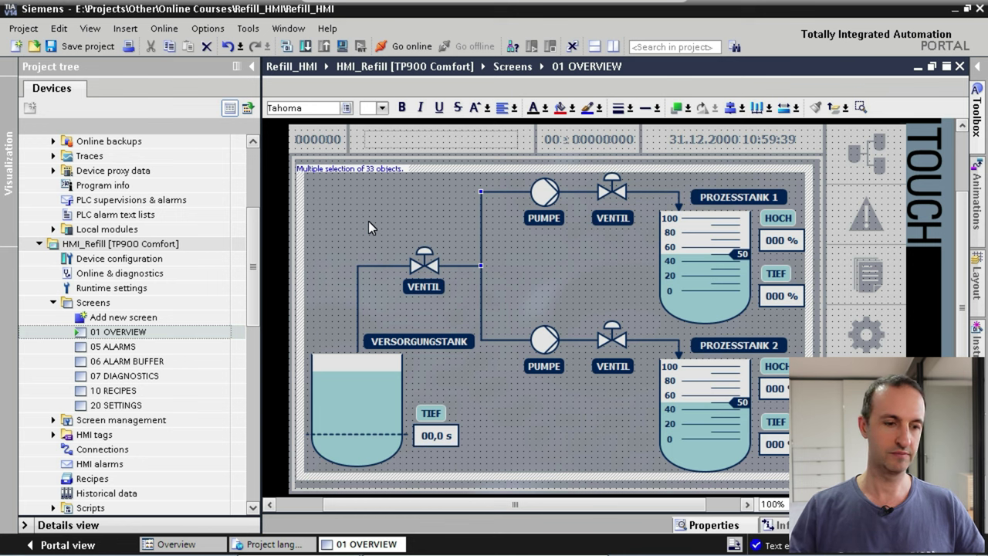
Open the HMI alarms, select all discrete alarms and examine their English and German texts.
double_click(101, 464)
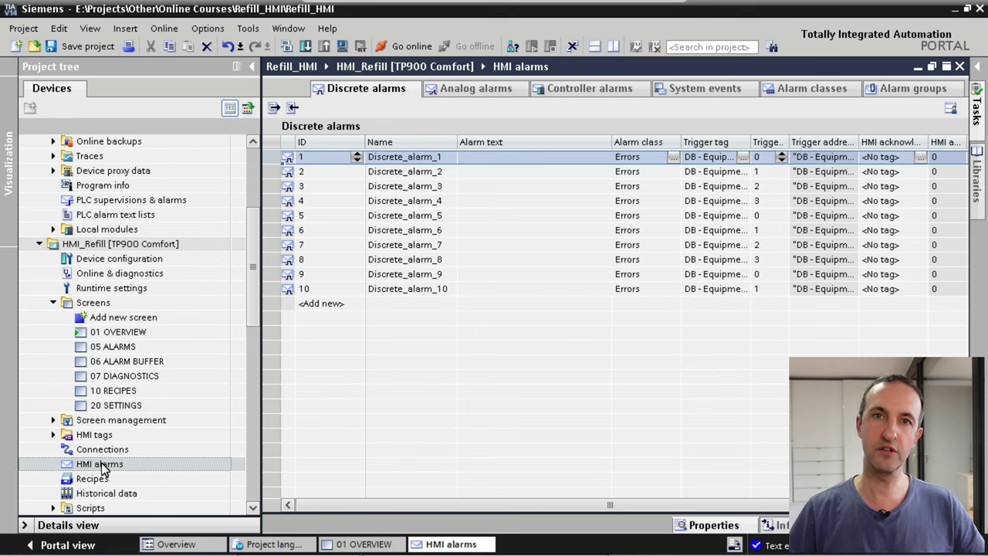
key("ctrl+a")
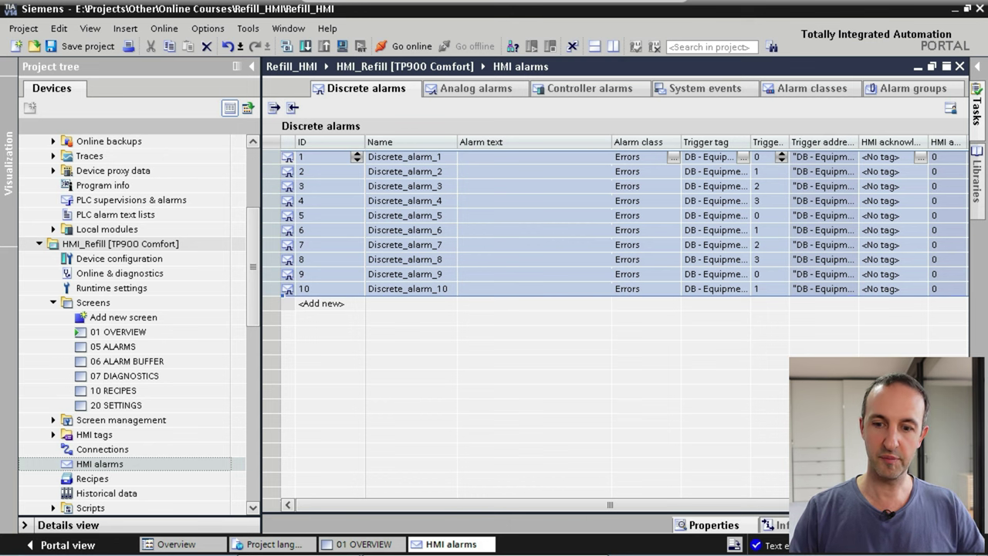
left_click(709, 525)
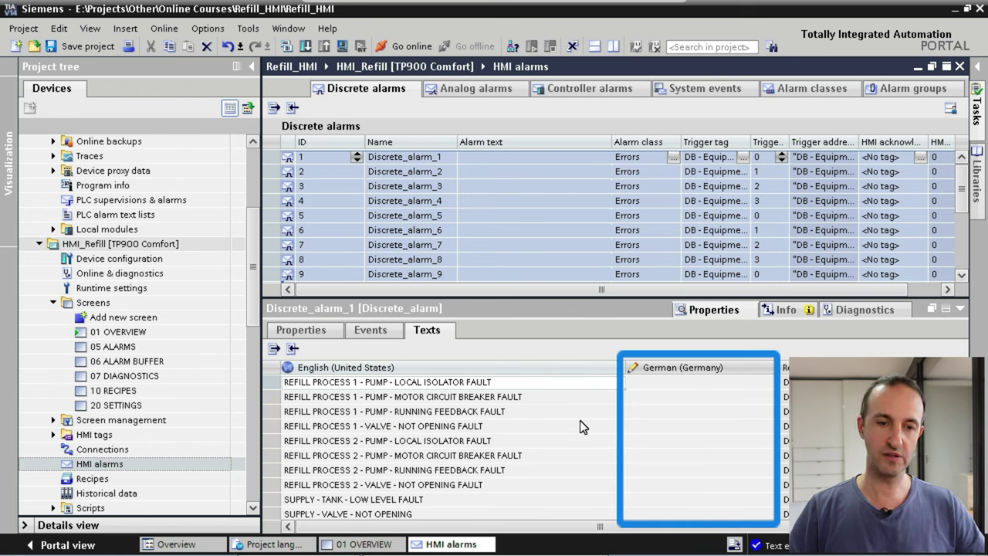
left_click(690, 384)
left_click(654, 397)
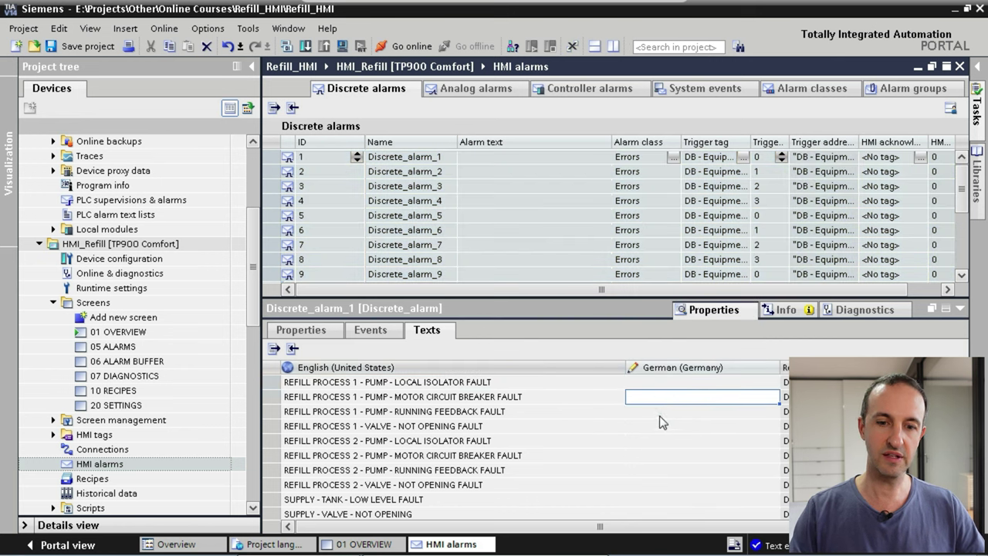
left_click(653, 411)
left_click(660, 427)
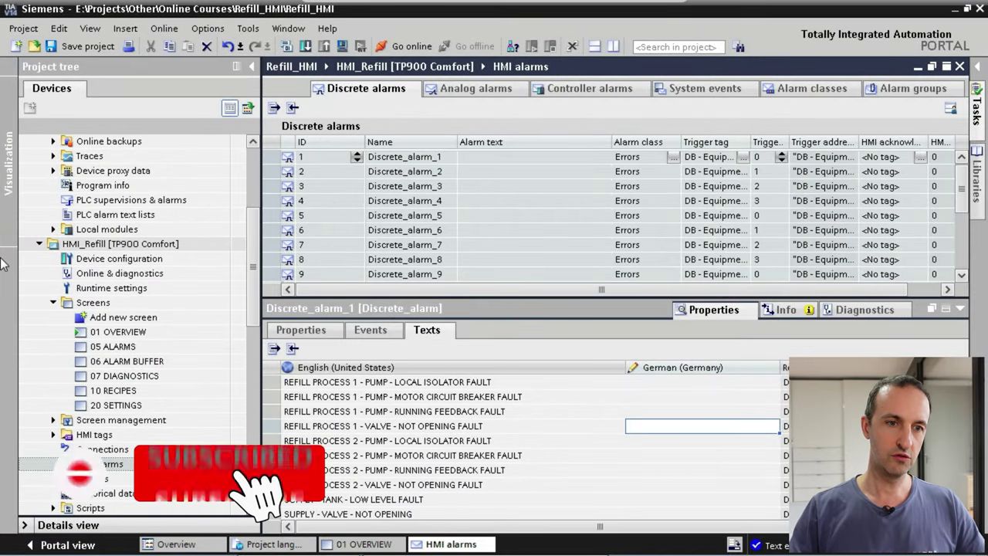
Open the project texts list and collapse the properties area to enlarge it.
left_click(247, 29)
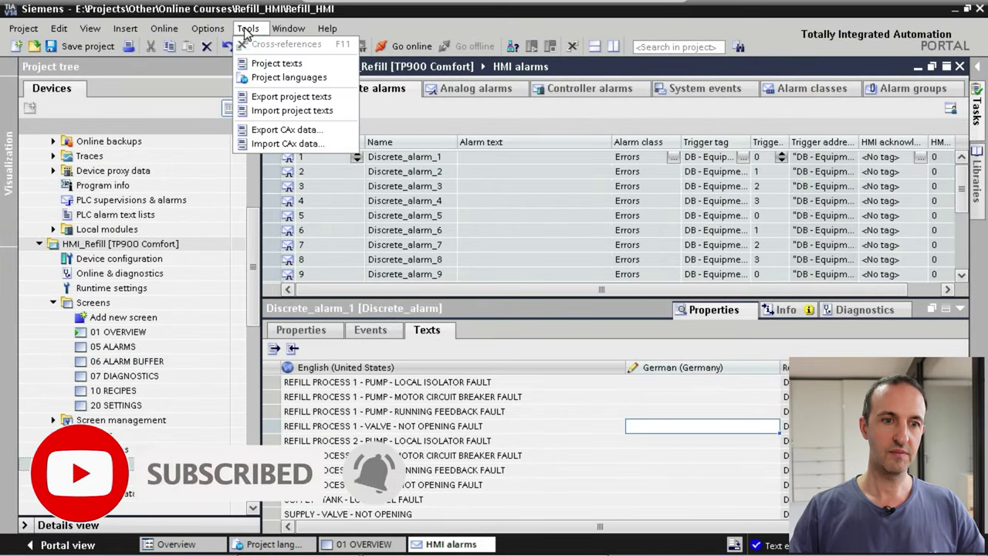
left_click(272, 64)
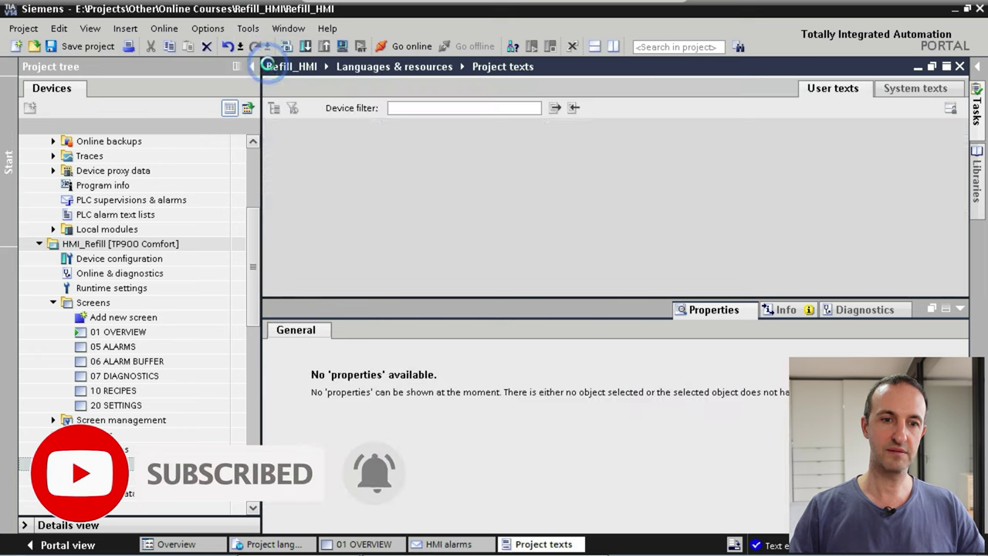
left_click(961, 308)
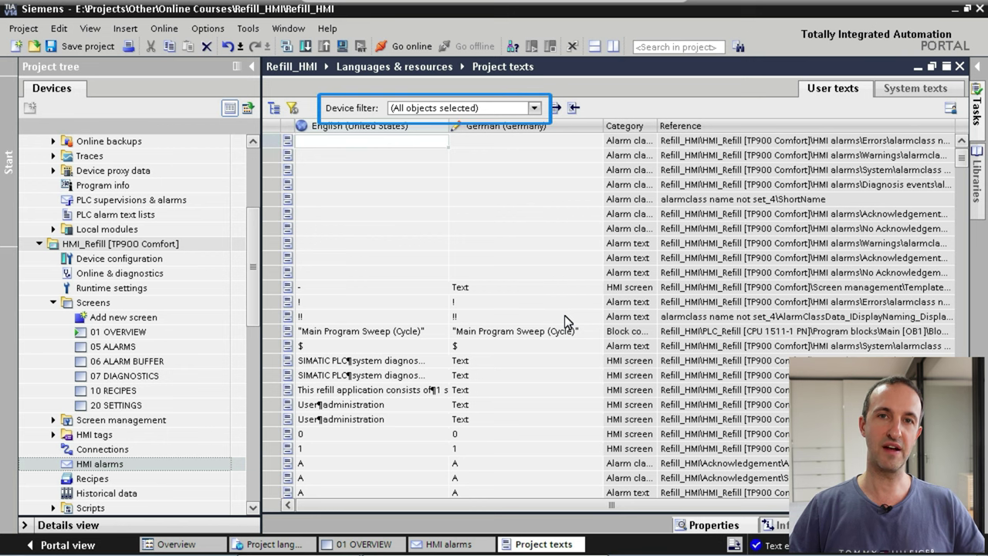
Filter the project texts to the HMI_Refill device only, widen the Category column and sort the list by category.
left_click(534, 110)
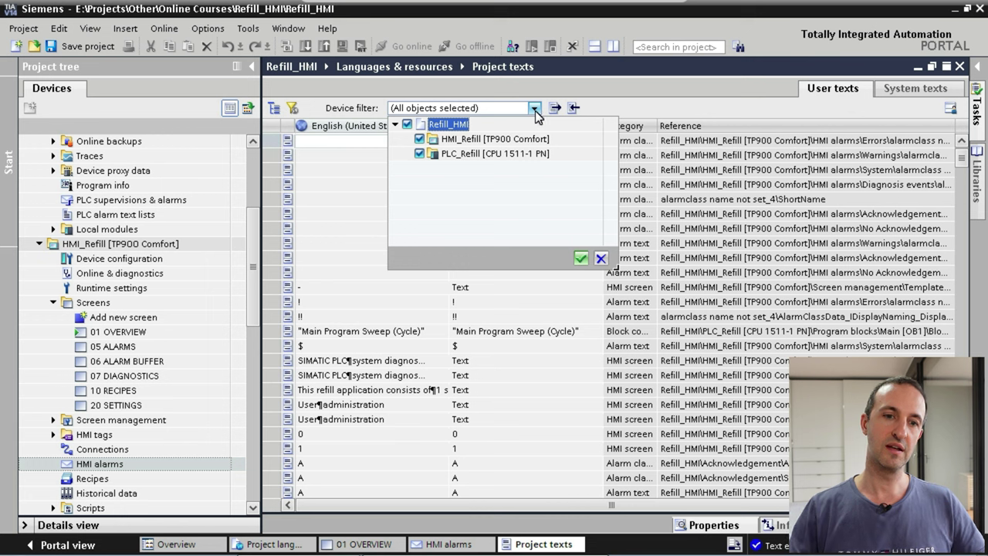
left_click(420, 155)
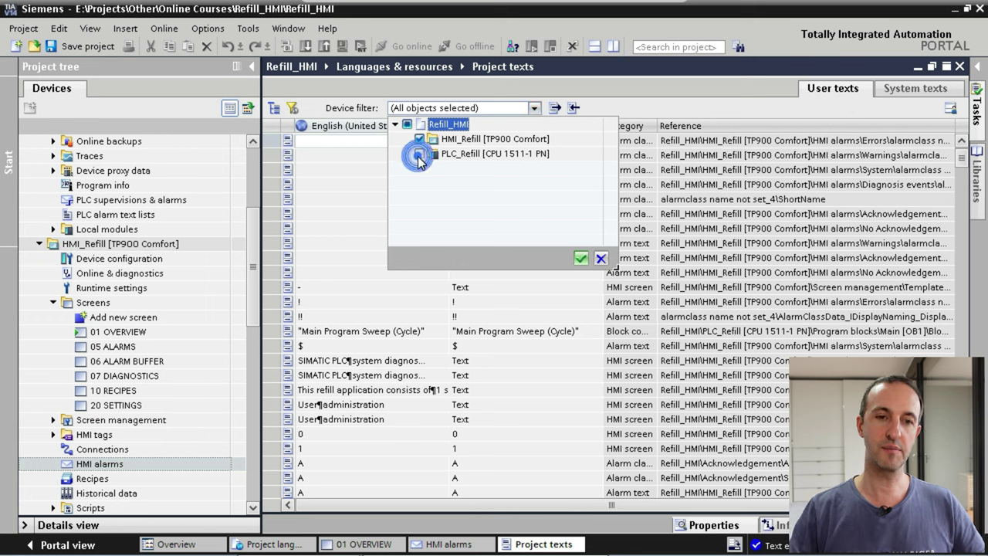
left_click(584, 261)
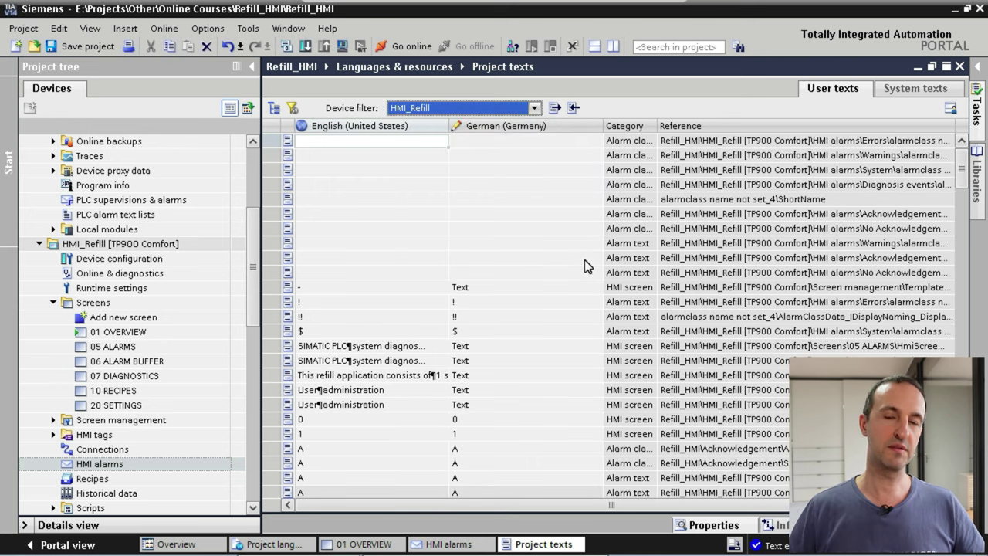
left_click_drag(657, 126, 778, 126)
left_click(700, 131)
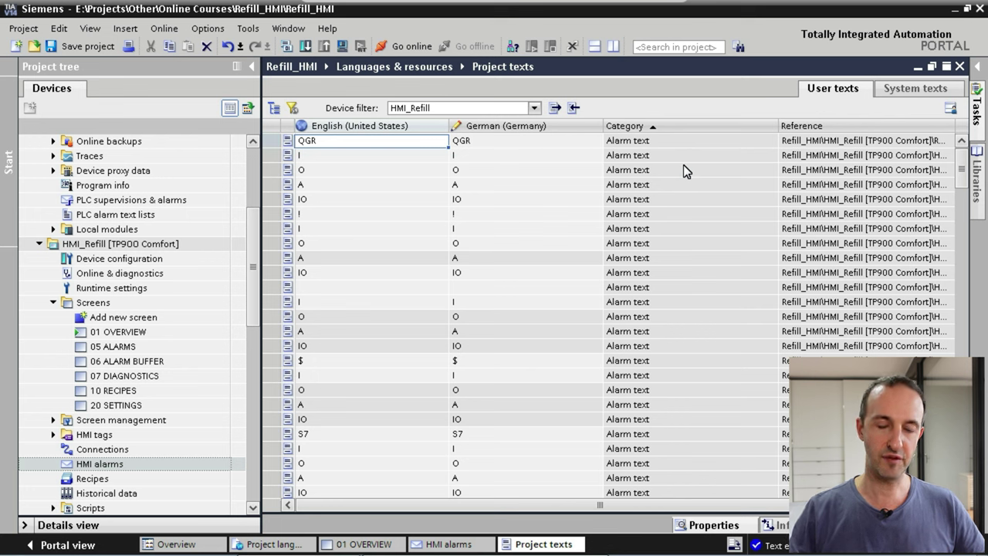
Review the English and German project texts category by category, from the alarm texts through to the HMI screen texts.
scroll(673, 223, "down", 5)
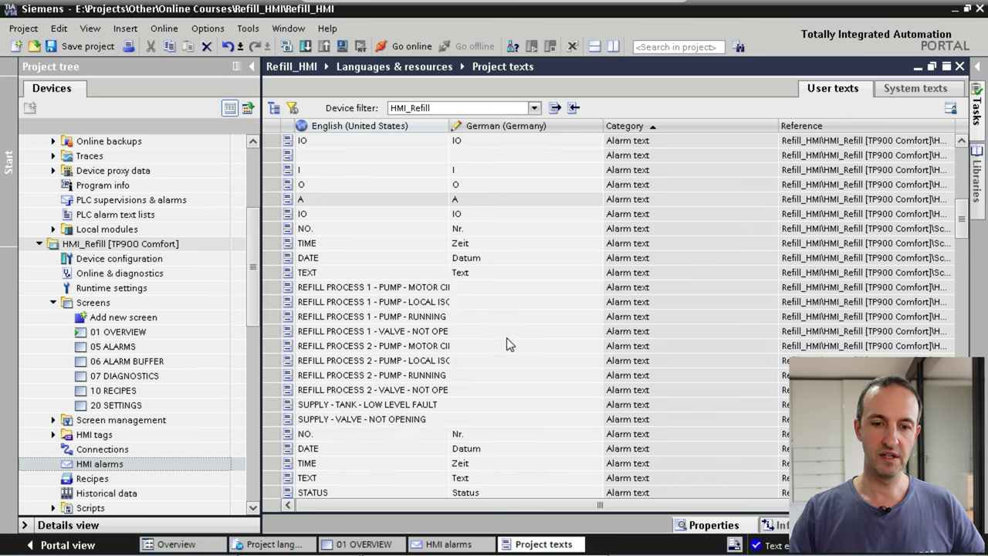
scroll(511, 339, "down", 7)
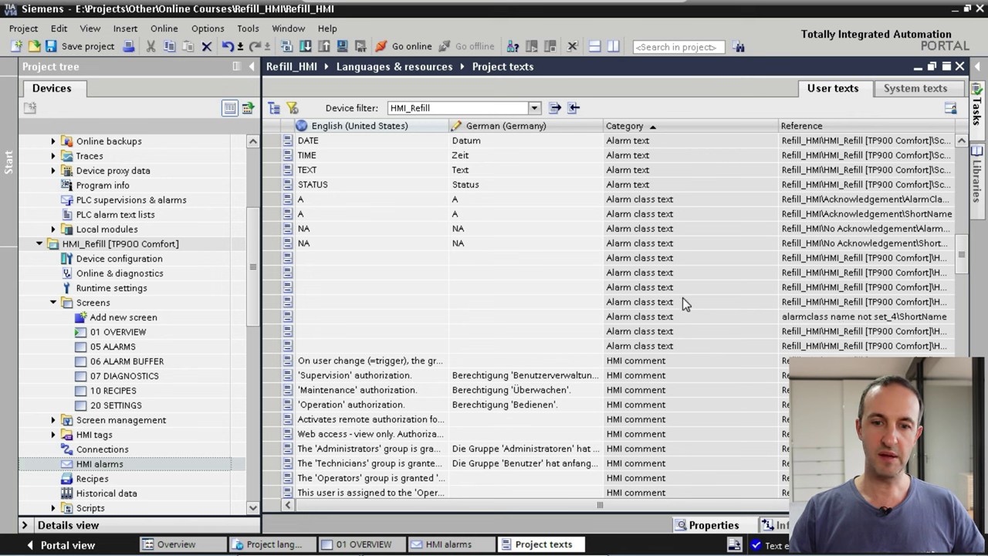
scroll(682, 293, "down", 9)
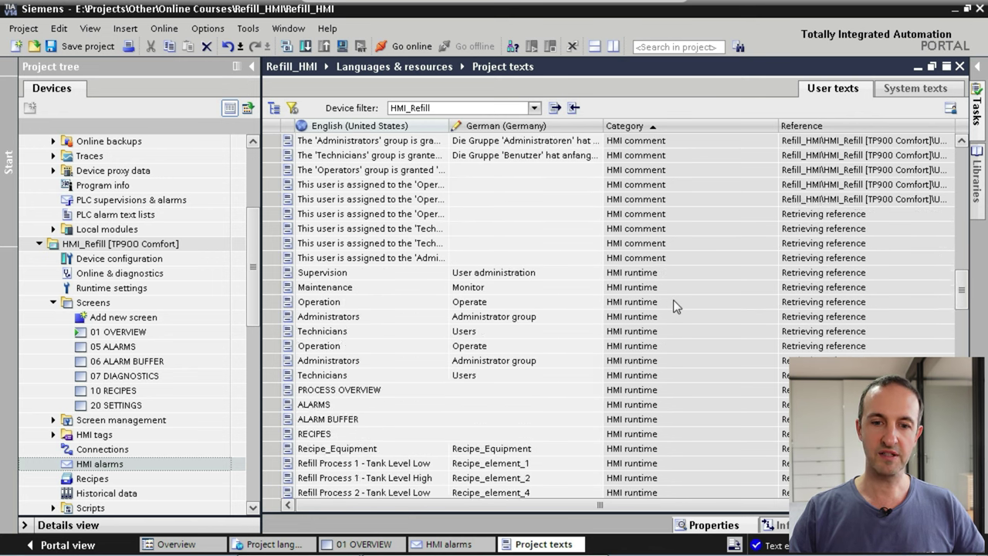
scroll(687, 286, "down", 5)
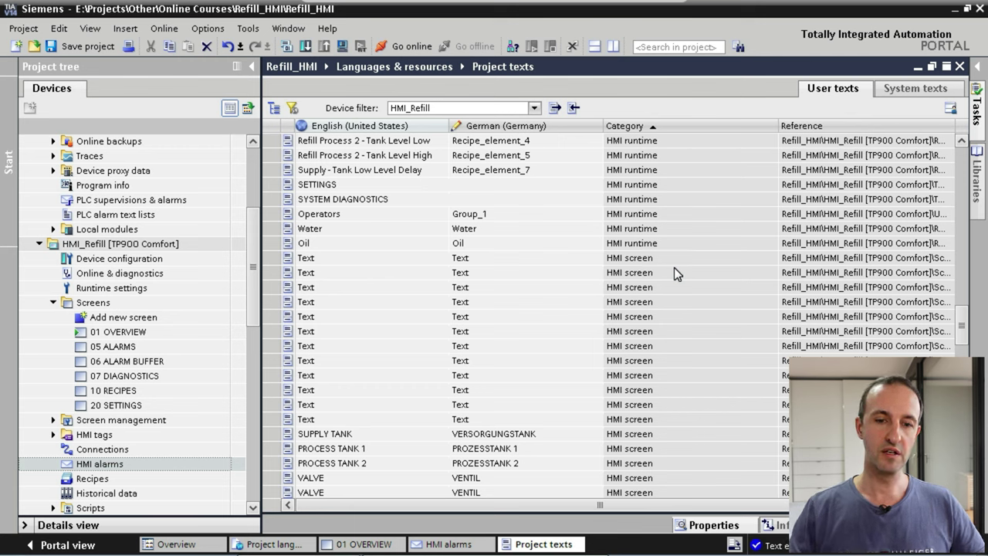
scroll(674, 267, "down", 3)
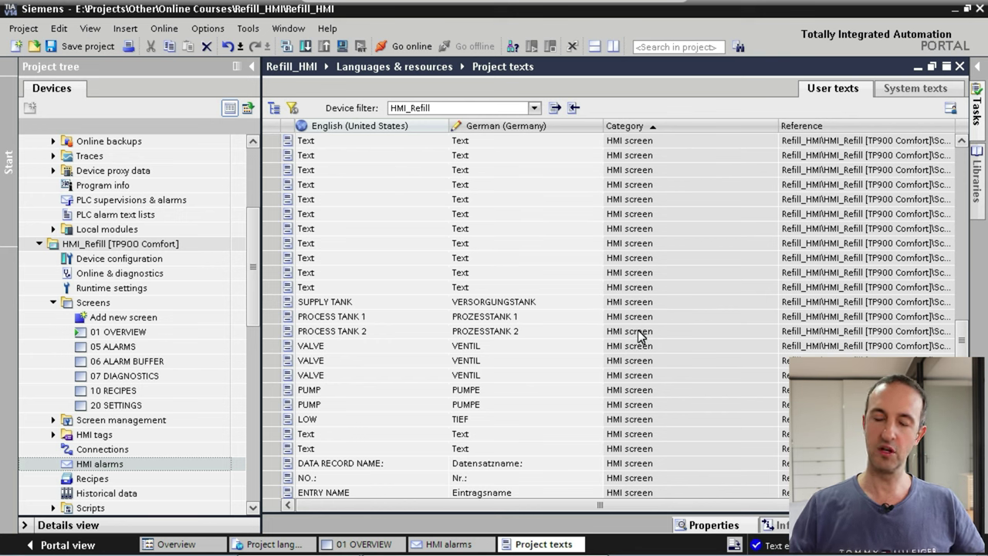
Start a project texts export for Refill_HMI from English to German, limiting the user texts to Alarm text and HMI screen.
left_click(252, 153)
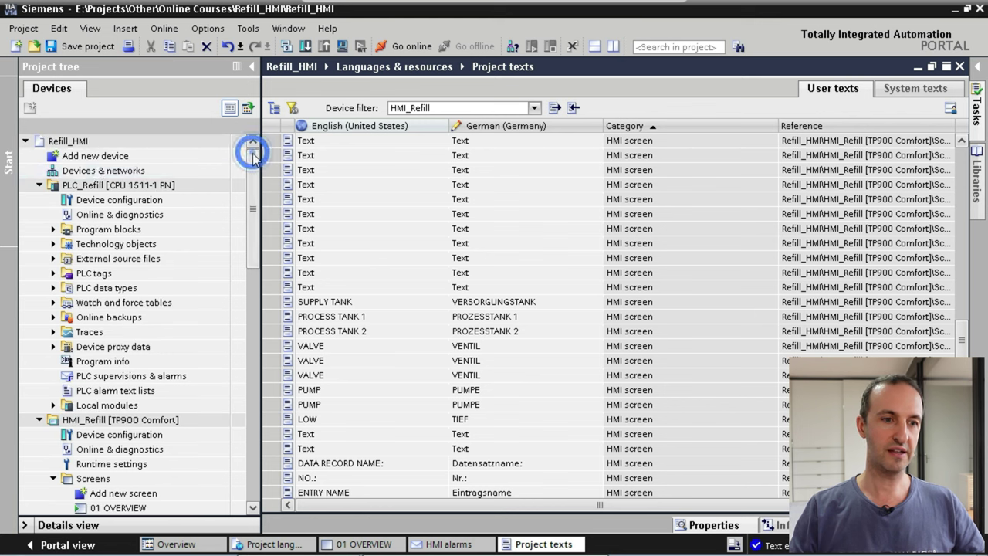
left_click(88, 142)
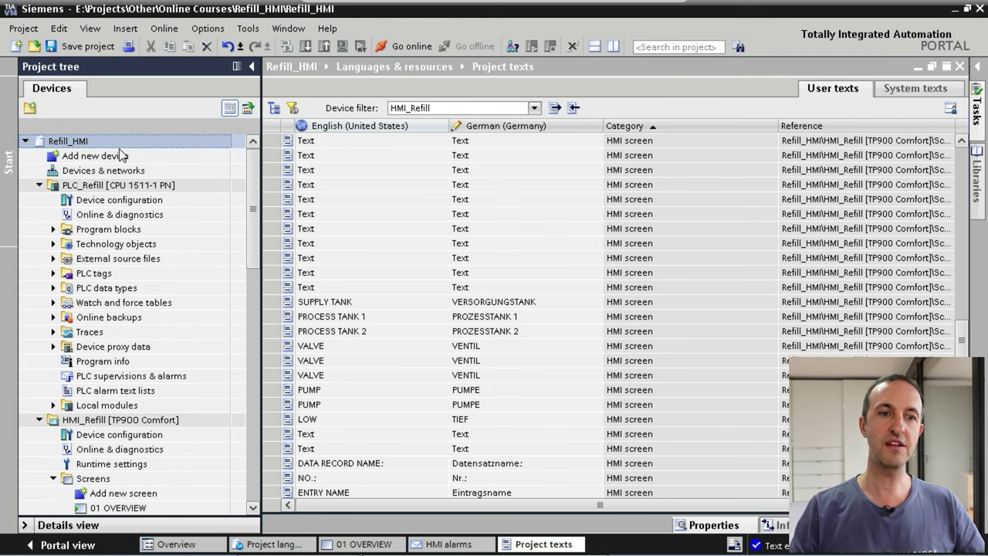
left_click(258, 30)
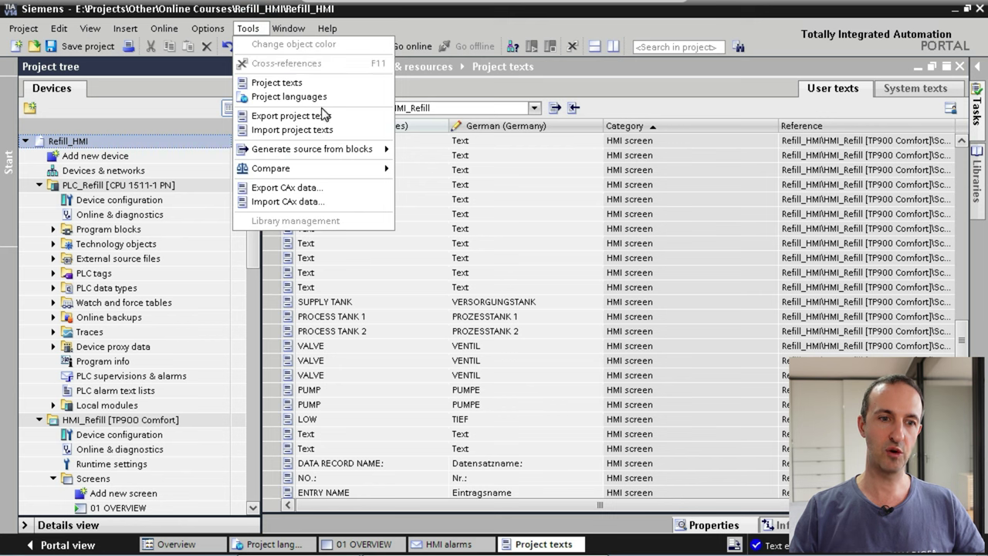
left_click(264, 116)
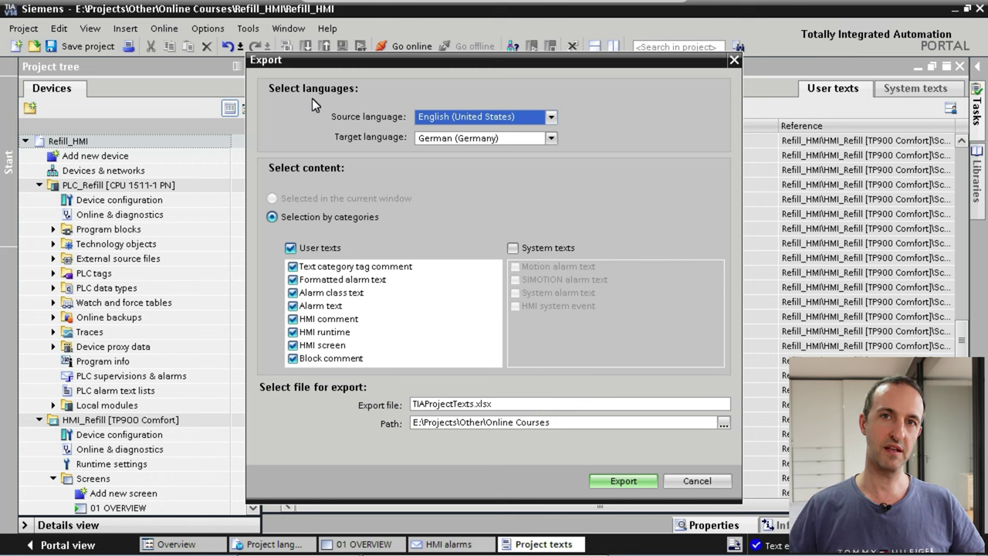
mouse_move(294, 271)
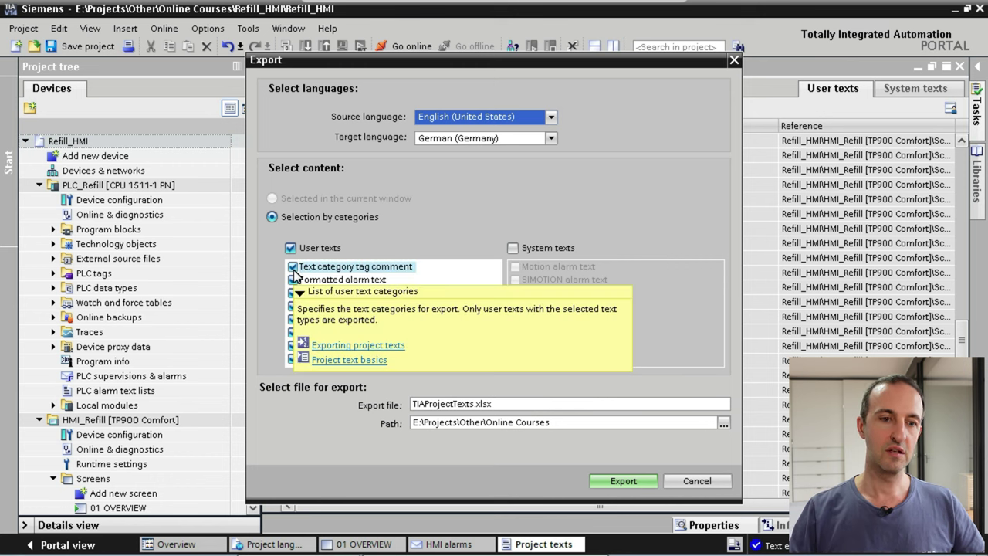
left_click(292, 267)
left_click(293, 280)
left_click(294, 294)
left_click(293, 294)
left_click(293, 319)
left_click(292, 332)
left_click(293, 359)
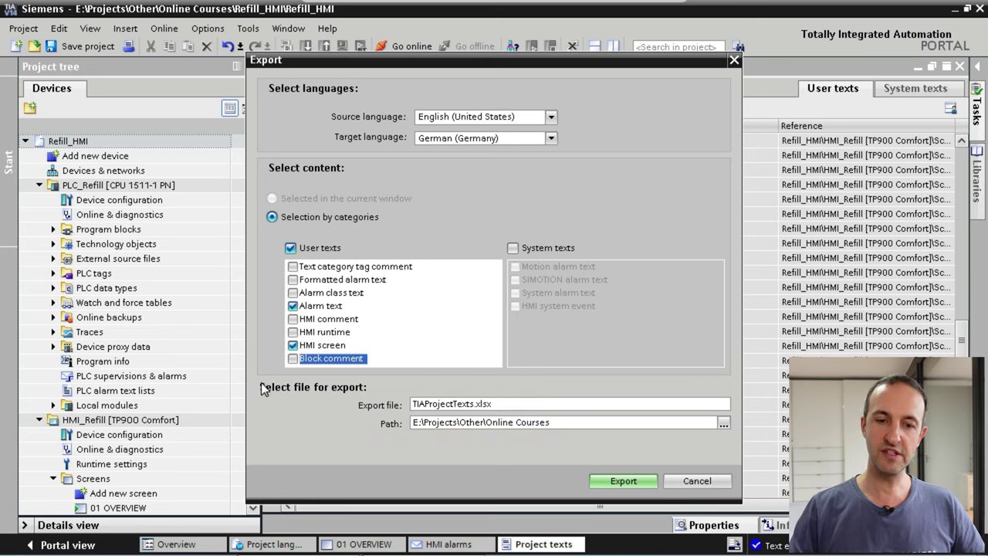
Export the selected texts to TIAProjectTexts.xlsx, overwriting the existing file.
left_click(644, 485)
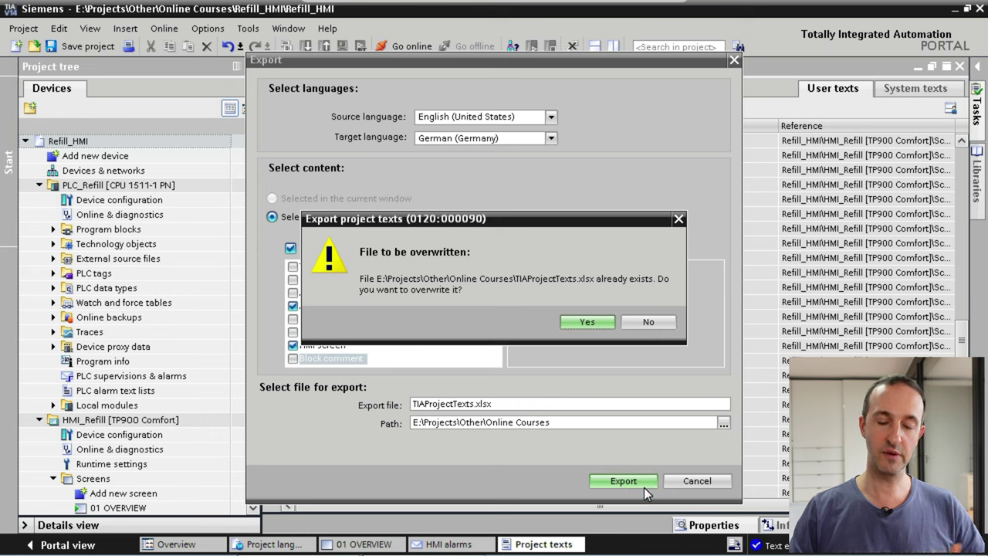
left_click(591, 321)
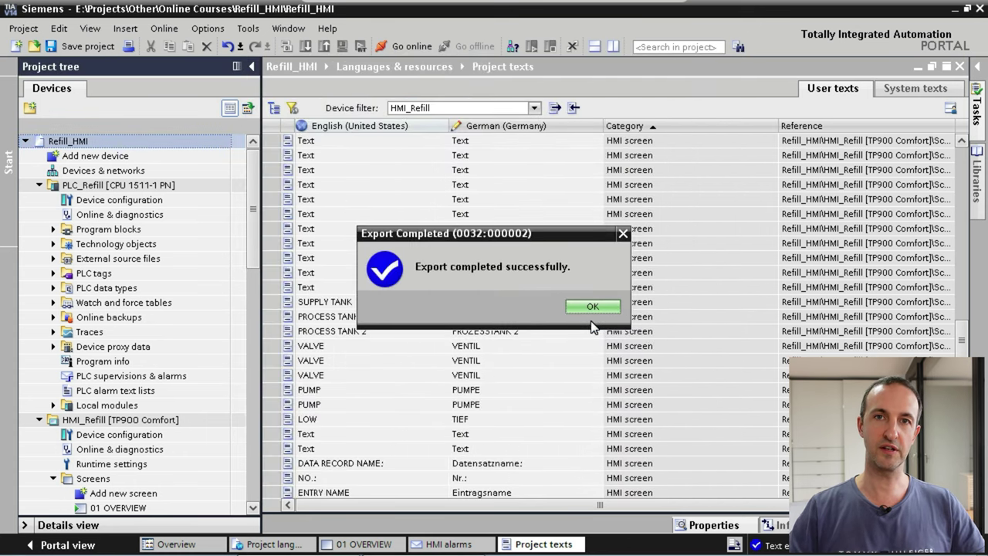
left_click(591, 308)
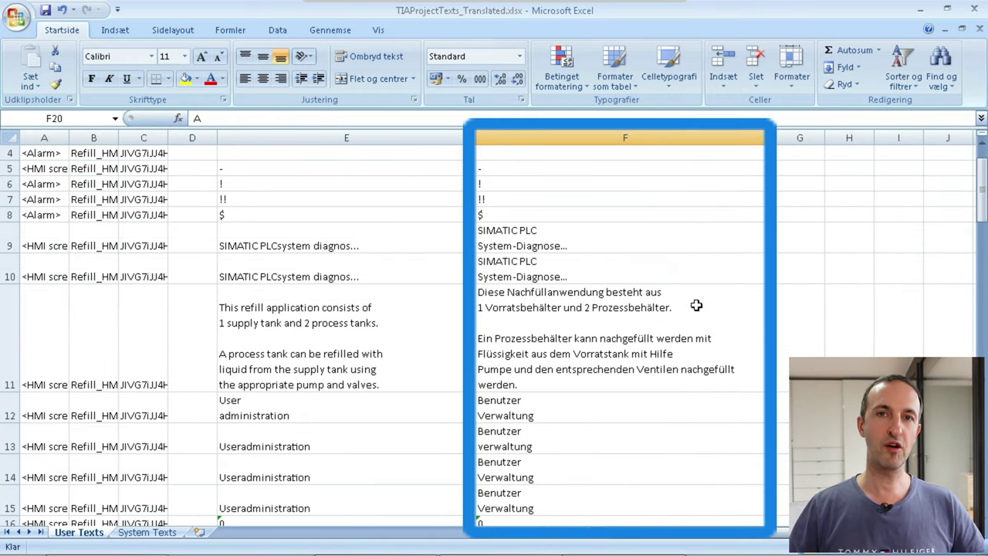
Examine the German translations in the de-DE column against the English texts in TIAProjectTexts_Translated.xlsx.
scroll(696, 306, "down", 3)
scroll(675, 288, "up", 4)
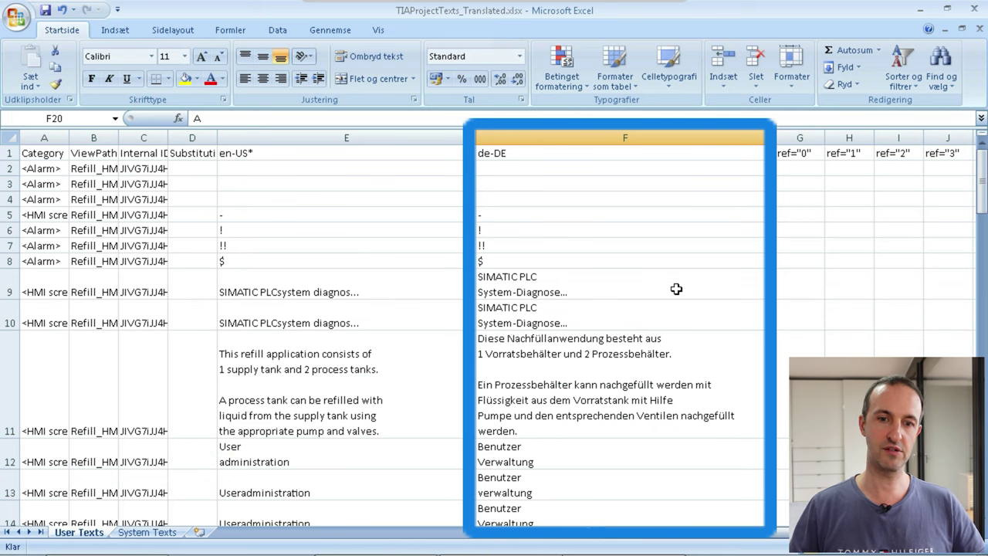
scroll(676, 289, "down", 10)
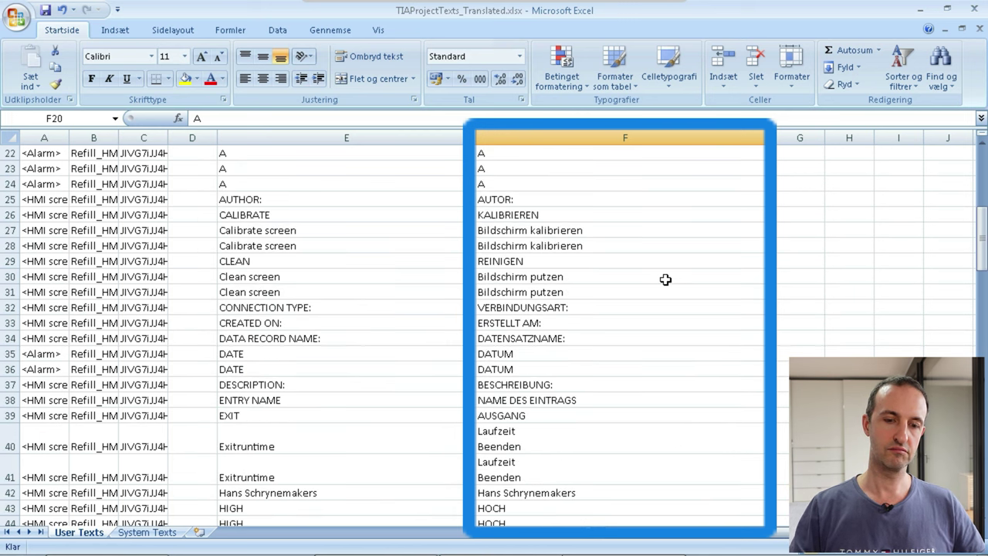
scroll(666, 279, "down", 6)
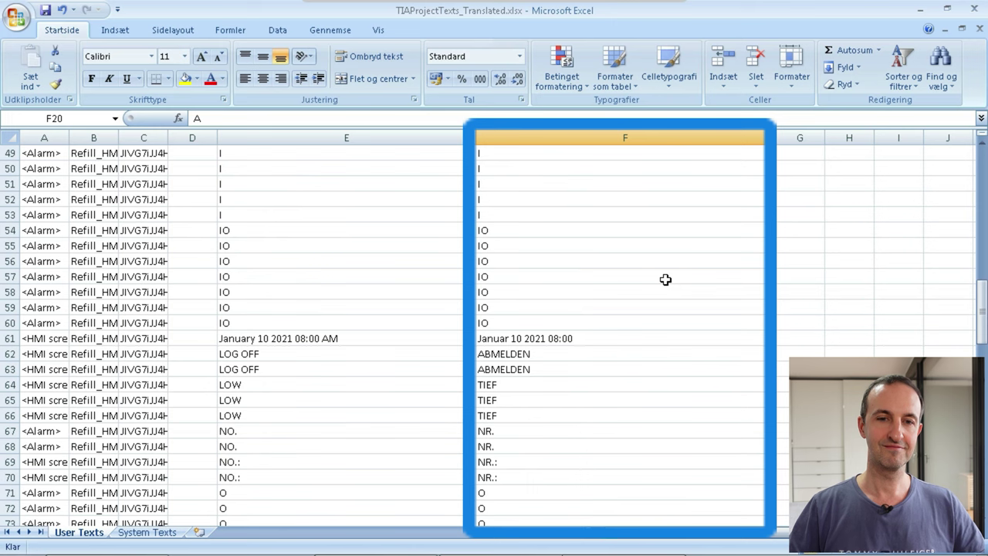
scroll(665, 279, "down", 11)
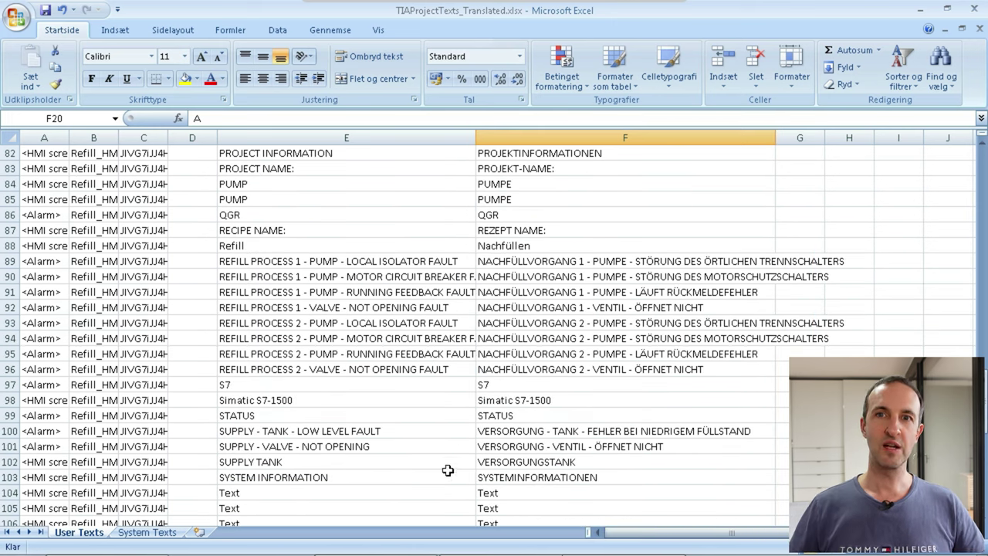
Switch back to TIA Portal and import the project texts from TIAProjectTexts_Translated.xlsx into Refill_HMI.
left_click(377, 540)
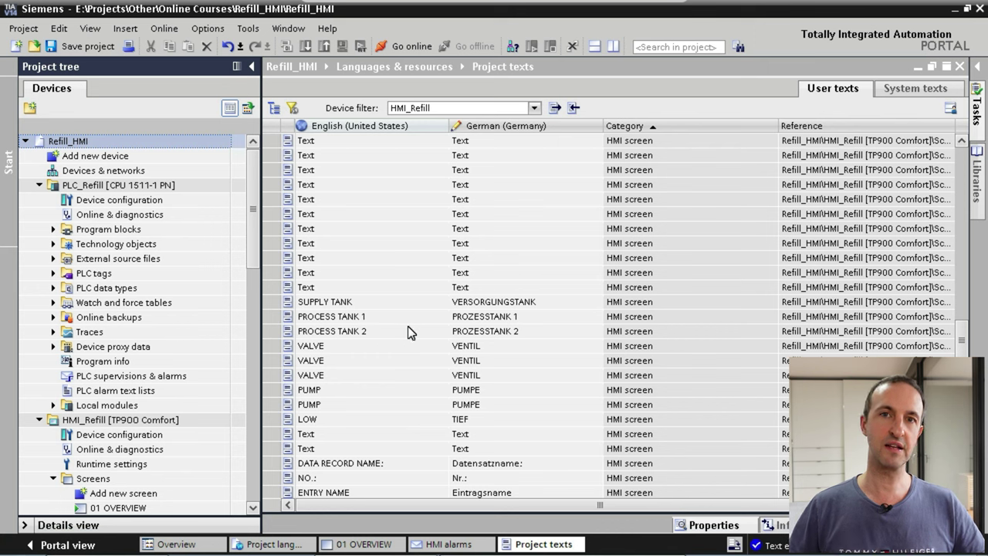
left_click(81, 144)
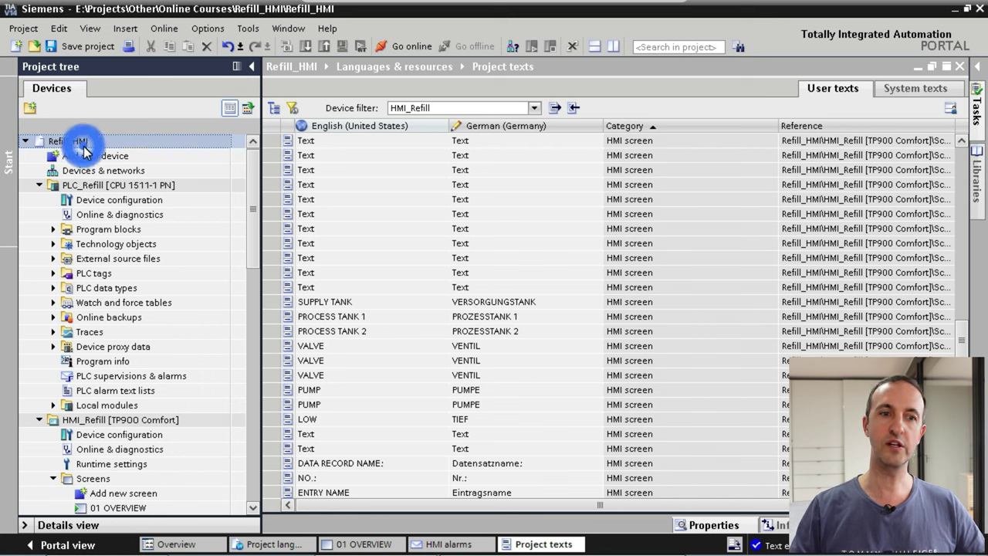
left_click(249, 29)
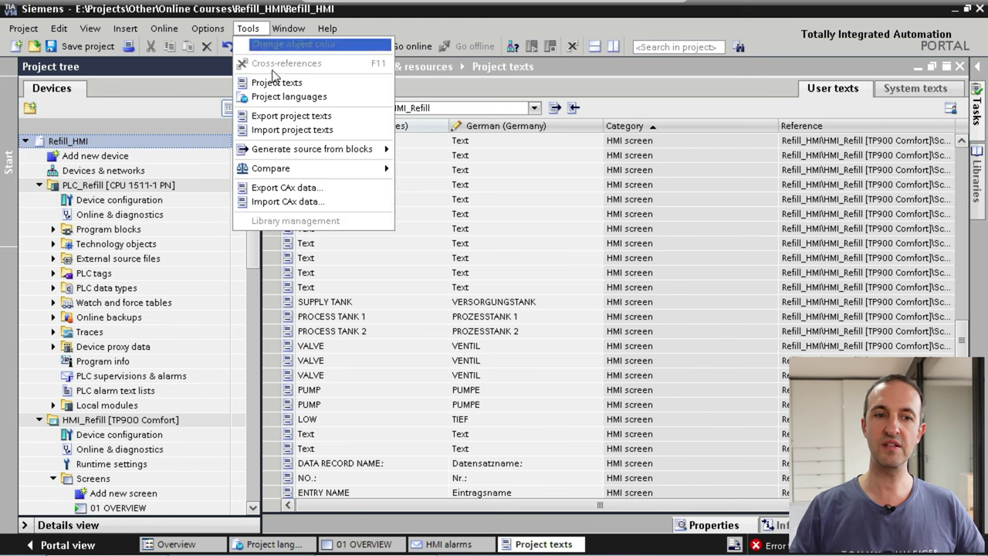
left_click(302, 131)
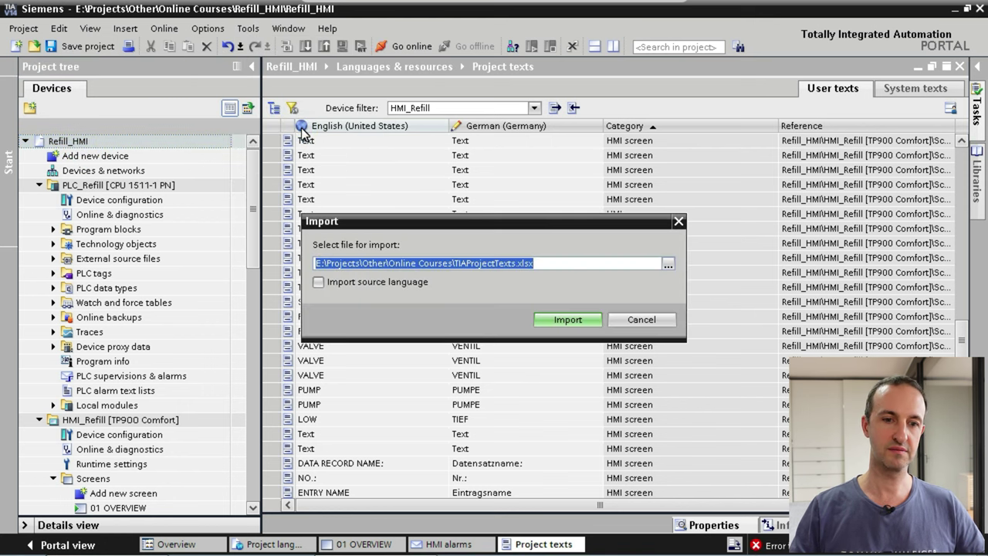
left_click(668, 264)
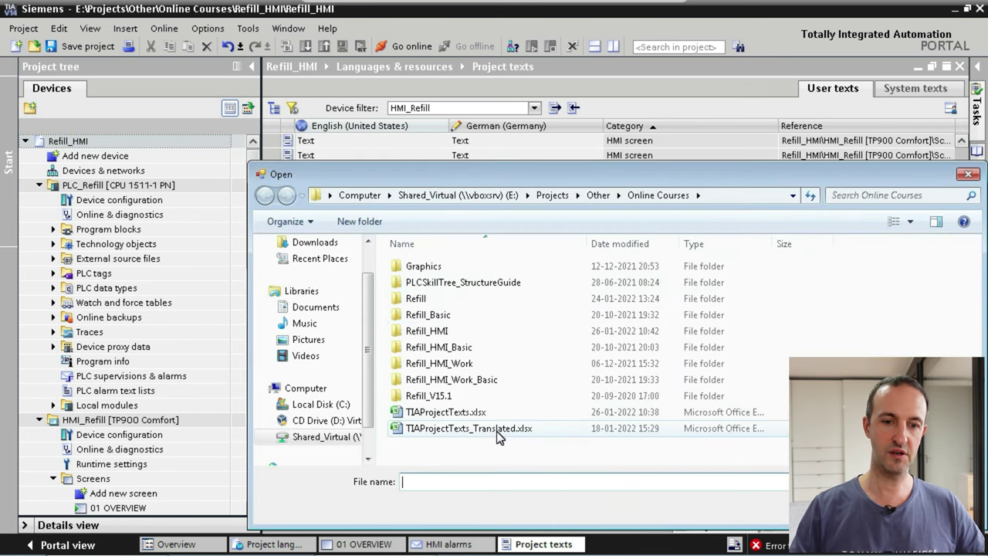
double_click(497, 429)
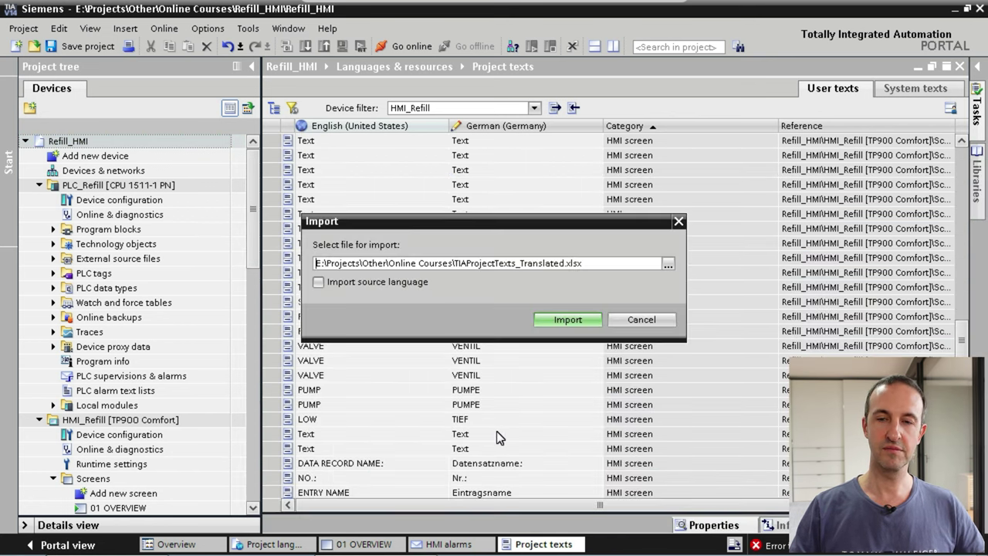
left_click(547, 319)
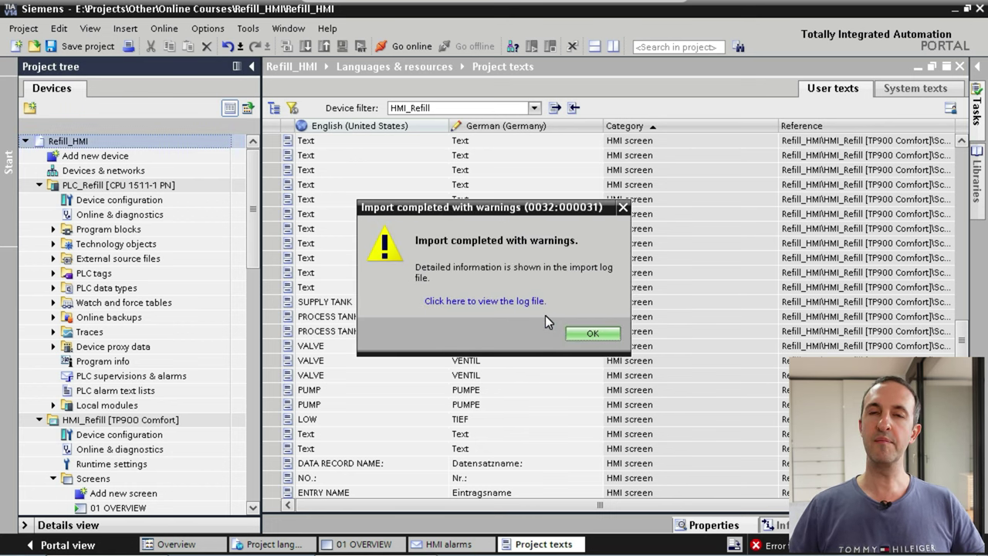
left_click(594, 332)
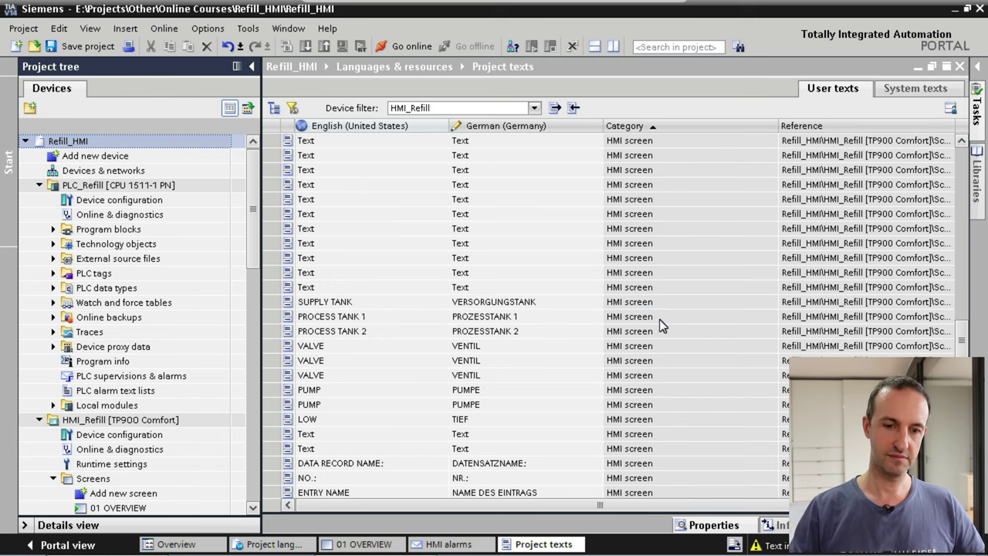
Check the imported German alarm texts in the project texts list, widening the German (Germany) column.
scroll(659, 319, "up", 8)
scroll(660, 318, "up", 15)
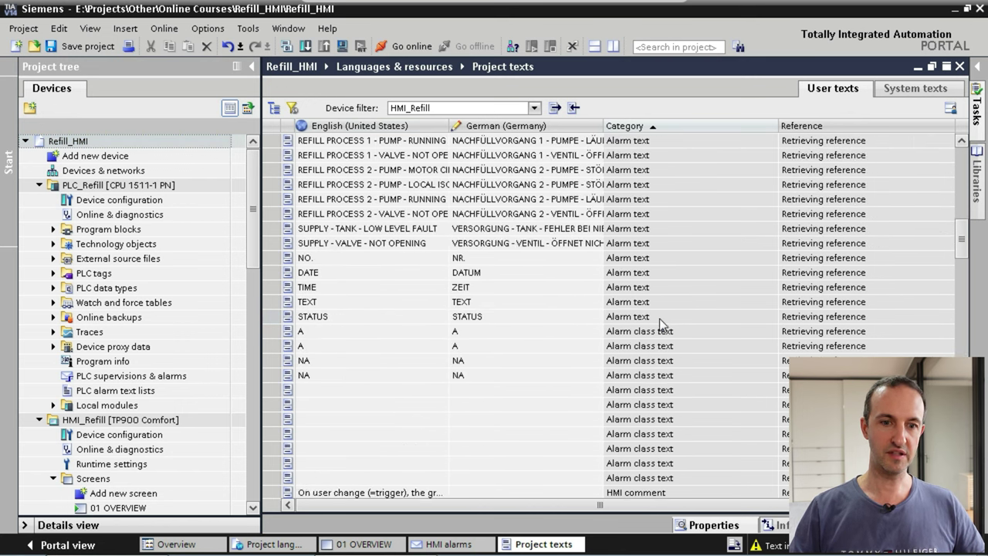
scroll(660, 318, "up", 4)
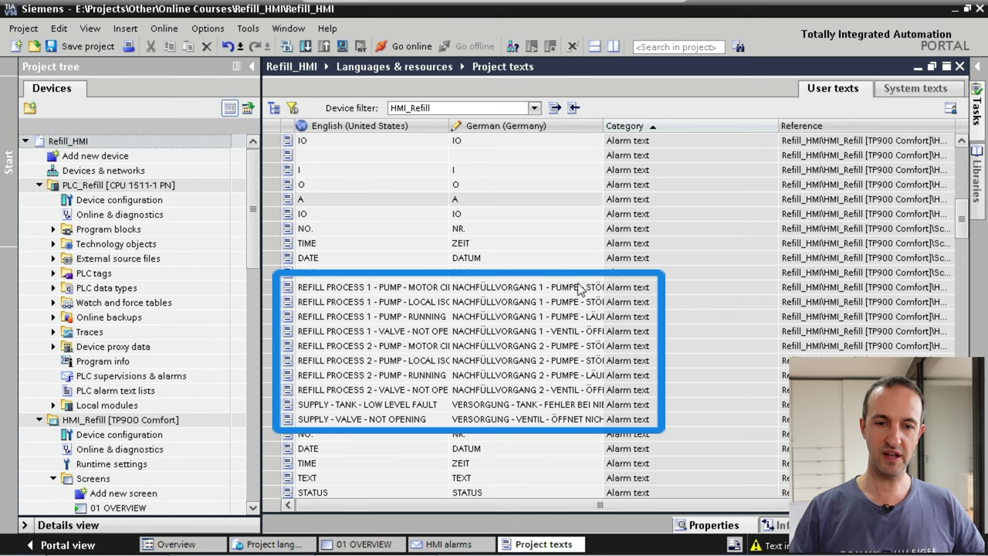
left_click_drag(604, 126, 658, 126)
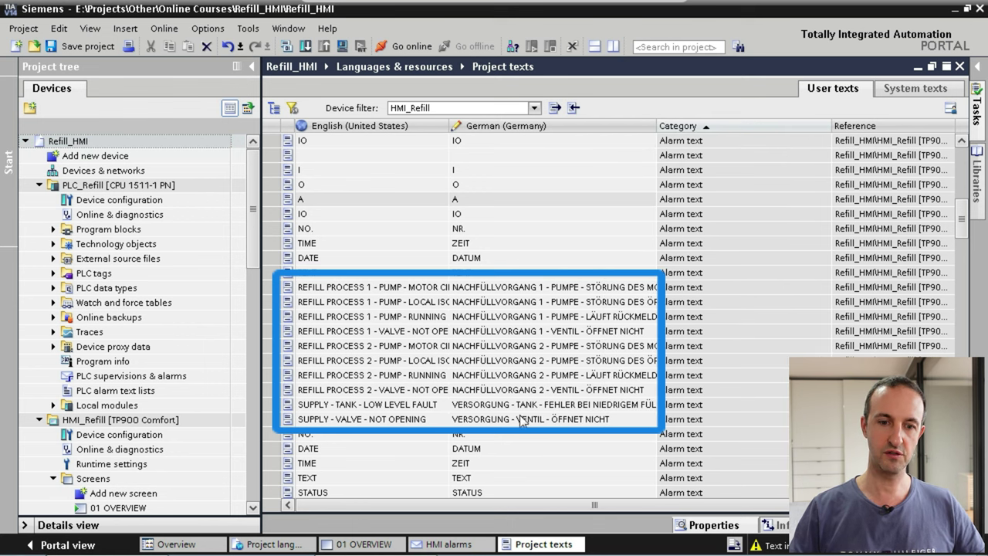
Close the project texts, HMI alarms and 01 OVERVIEW editors, and set the project's editing language to English (United States).
left_click(960, 67)
left_click(960, 66)
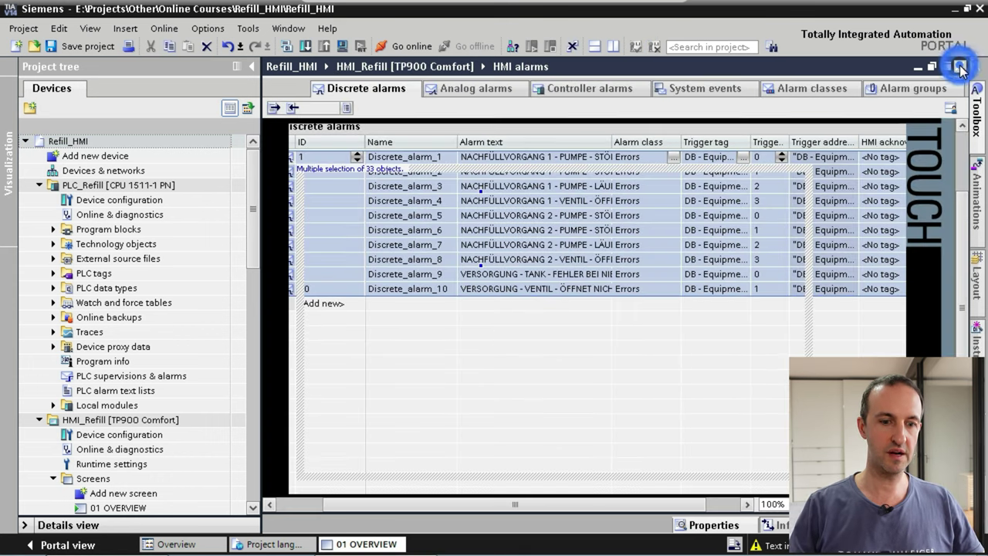
left_click(960, 67)
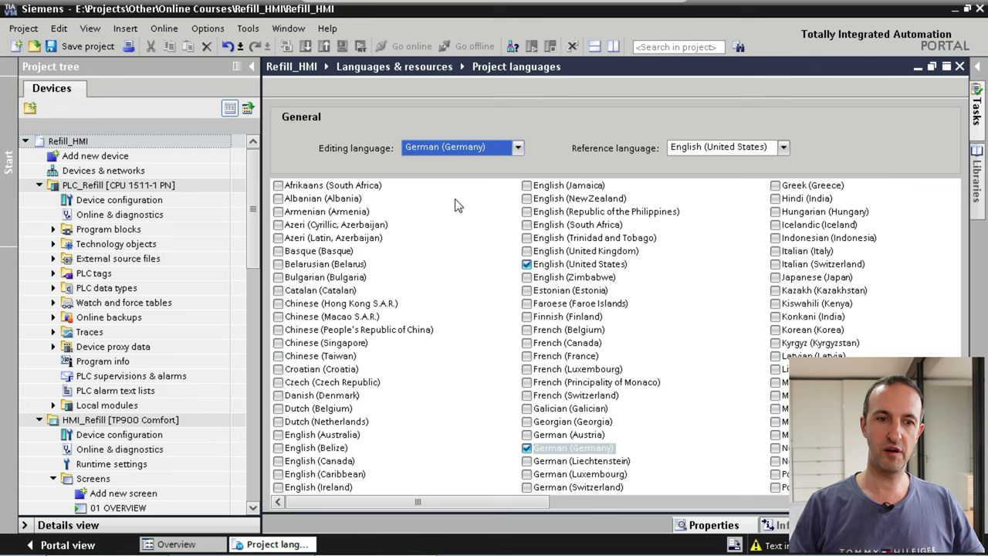
left_click(483, 146)
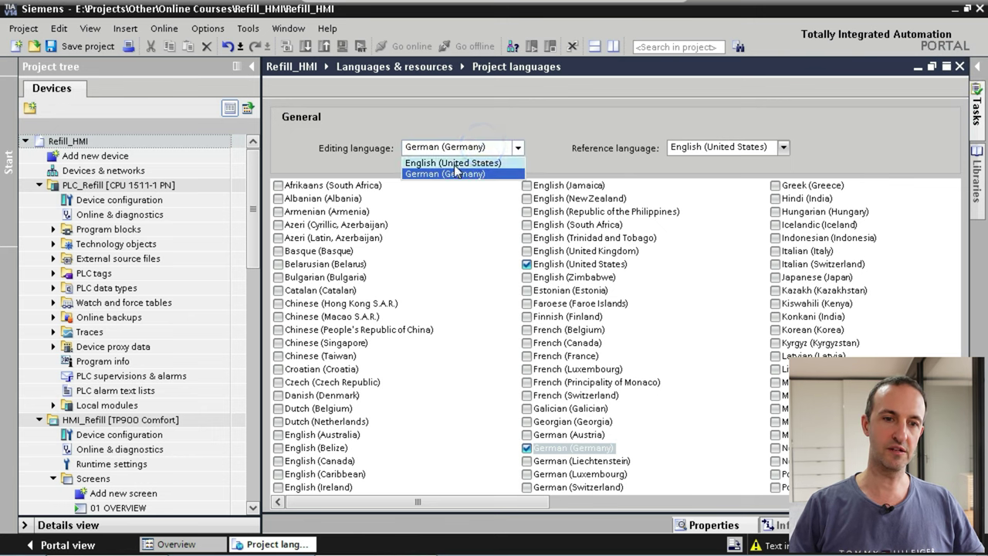
left_click(455, 164)
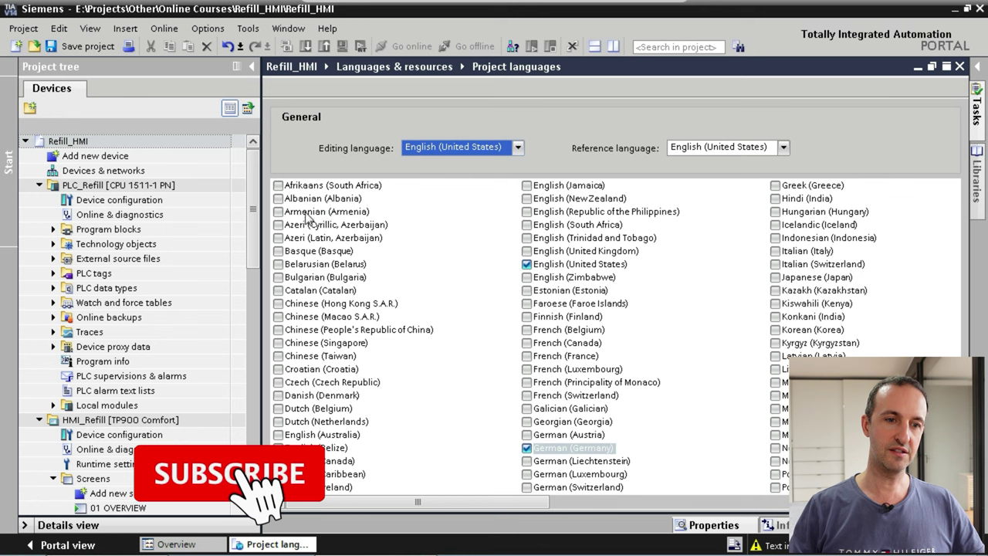
Open the 20 SETTINGS screen of HMI_Refill for editing.
left_click_drag(251, 226, 259, 309)
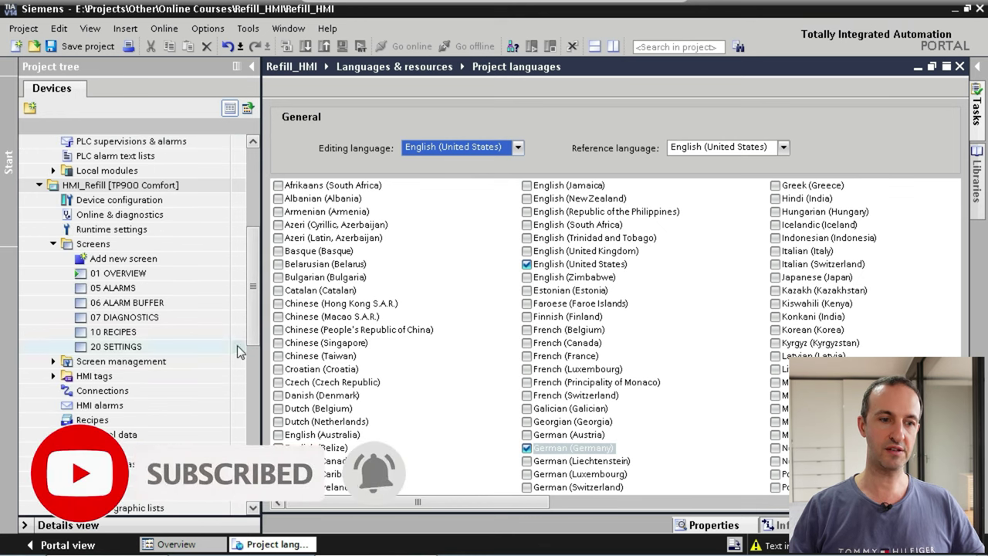
left_click(175, 353)
double_click(176, 354)
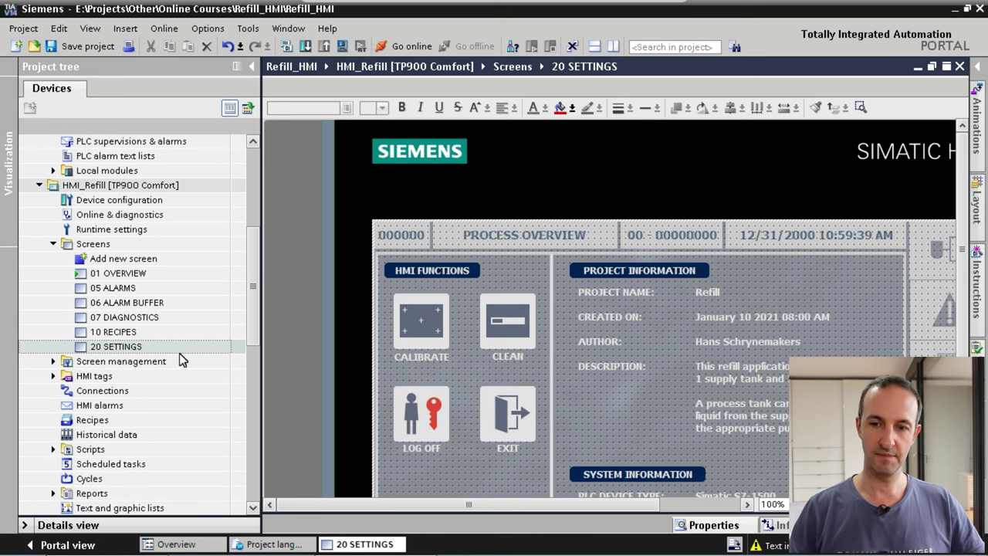
Place a copy of the LOG OFF button group directly beneath the original in the HMI FUNCTIONS area of the 20 SETTINGS screen.
scroll(964, 332, "down", 3)
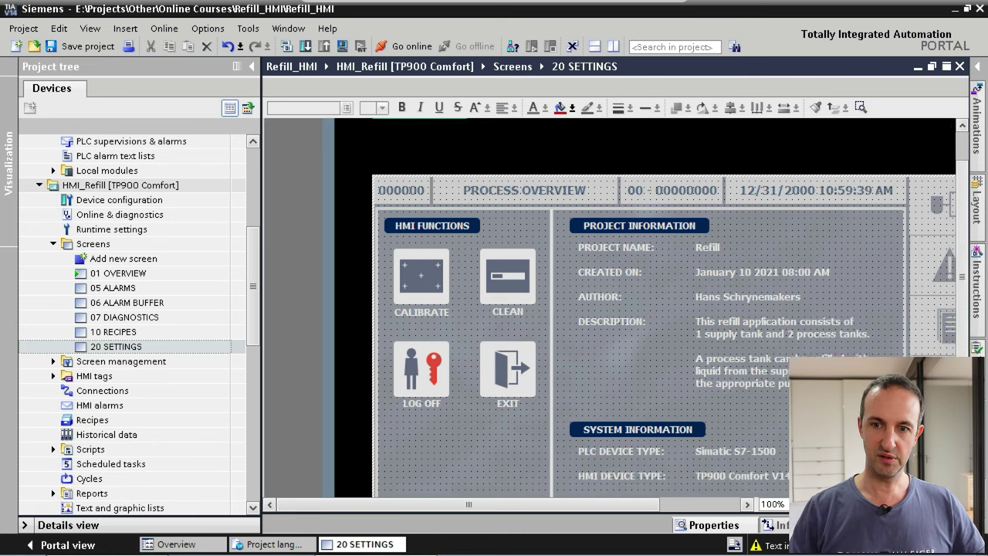
left_click_drag(593, 508, 624, 508)
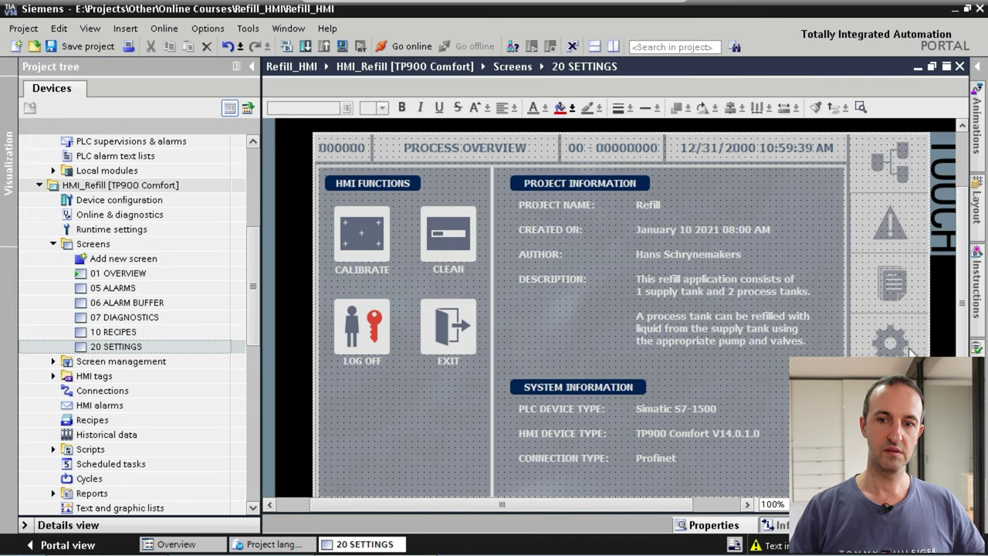
scroll(641, 312, "down", 1)
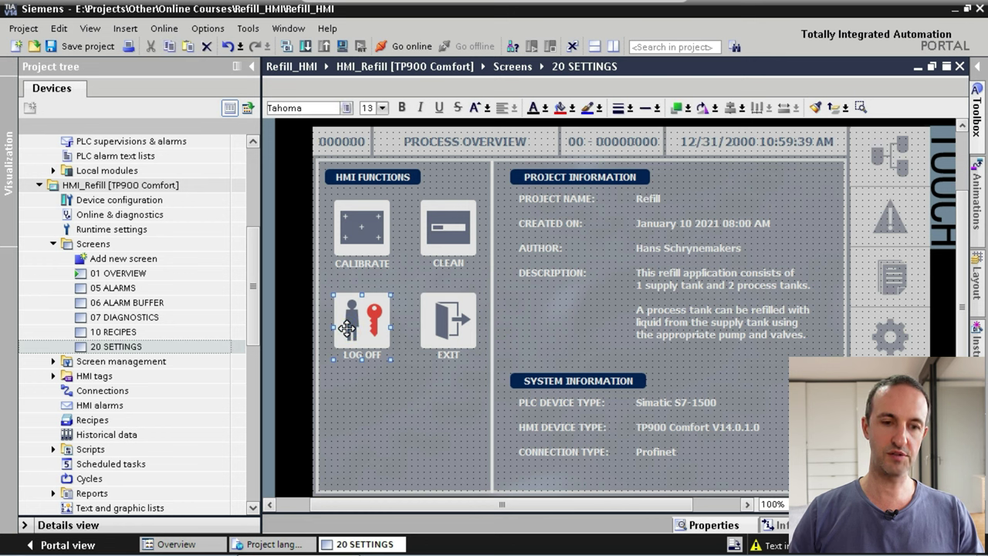
left_click(378, 331)
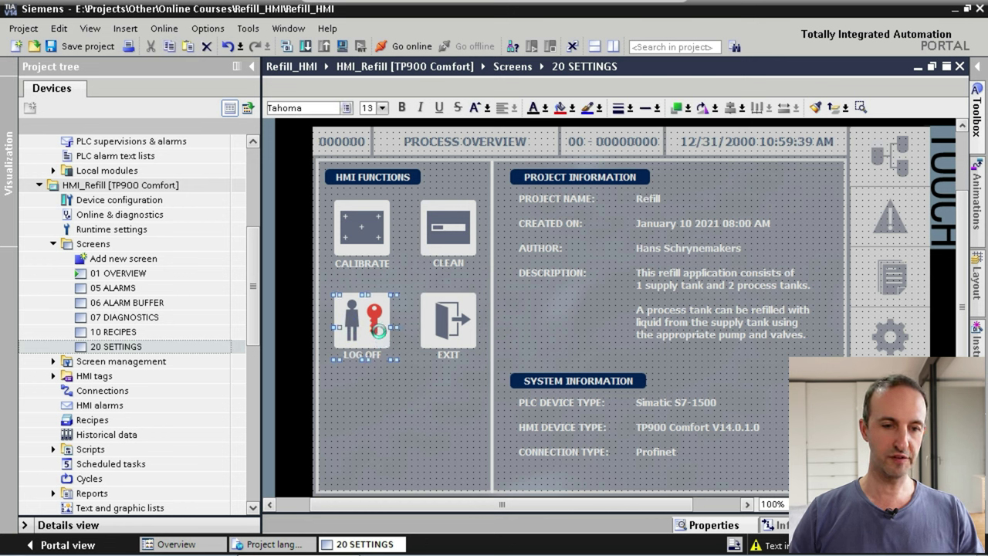
left_click_drag(378, 331, 364, 420)
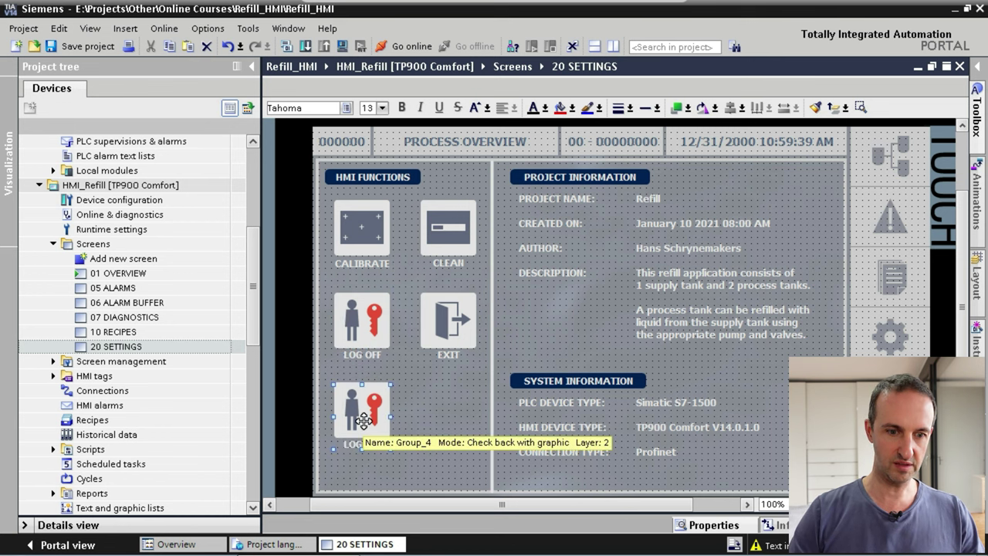
left_click(439, 413)
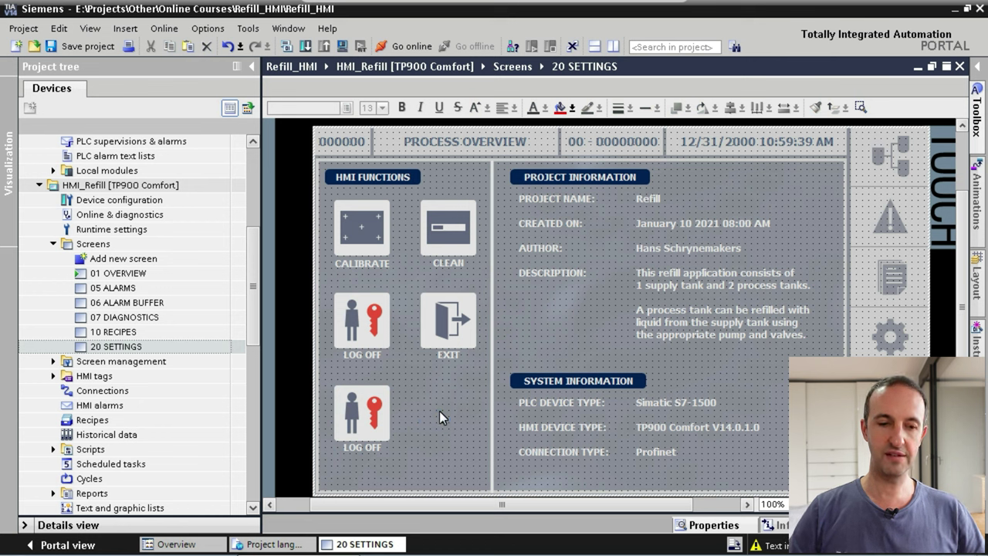
Set the copied button's graphics to Btn_Language_Off for not pressed and Btn_Language_On for pressed.
left_click(362, 413)
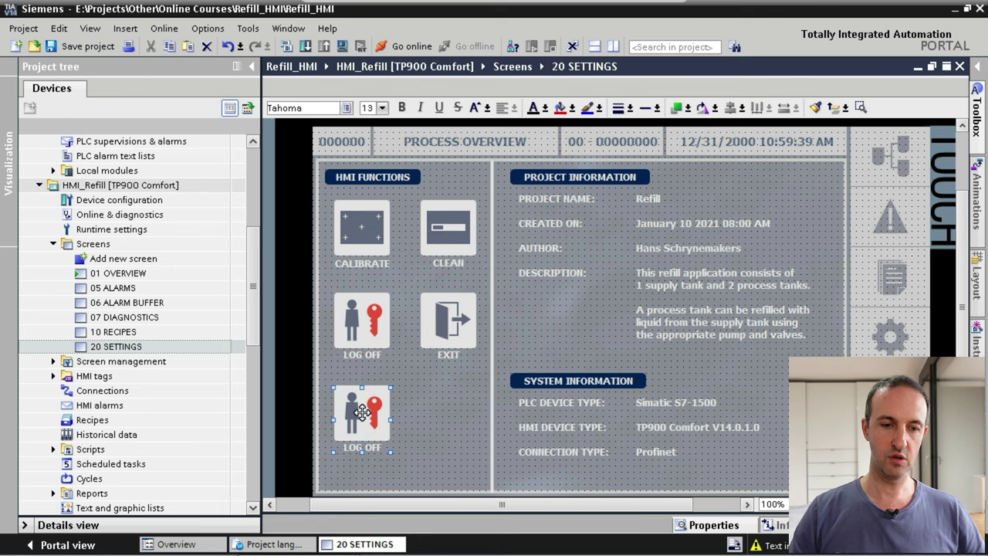
right_click(363, 413)
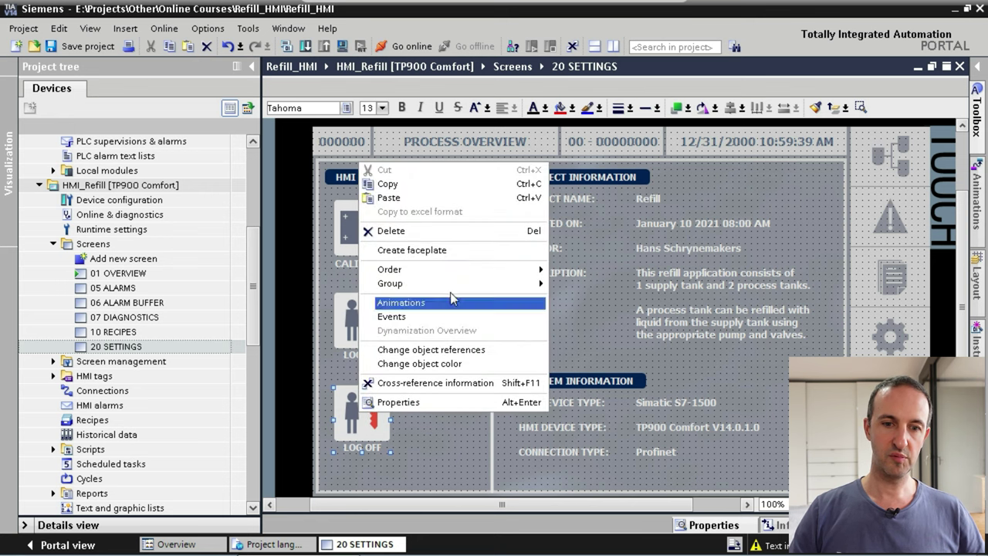
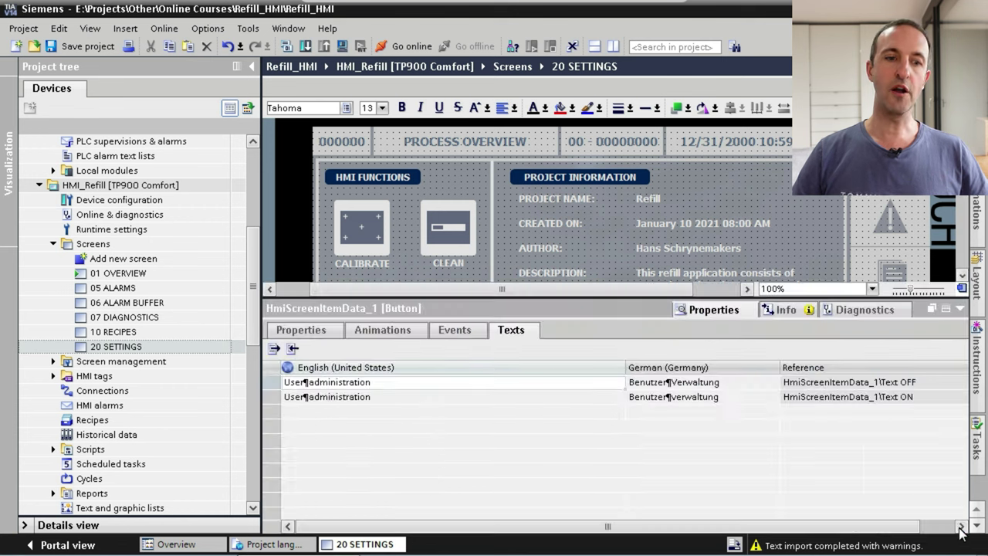
left_click(325, 335)
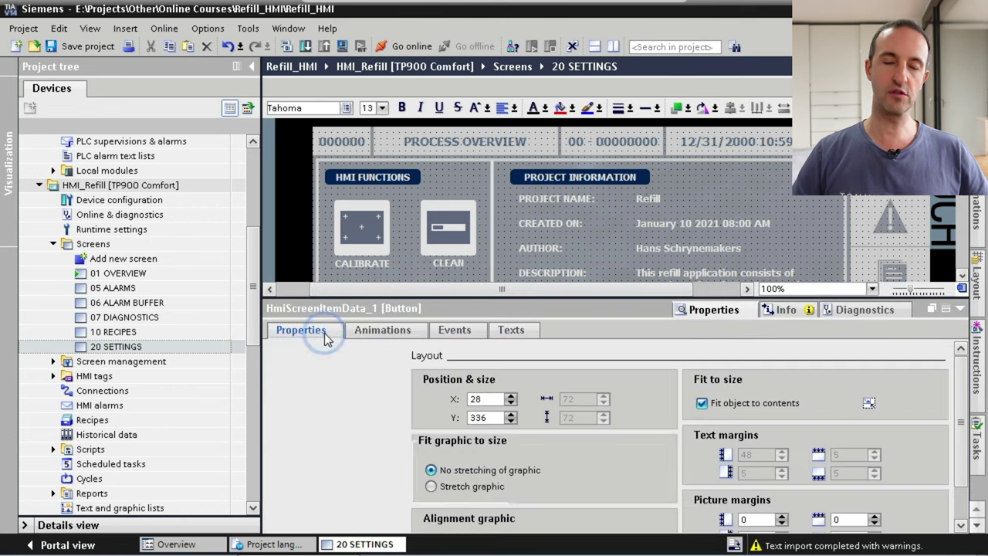
left_click(300, 374)
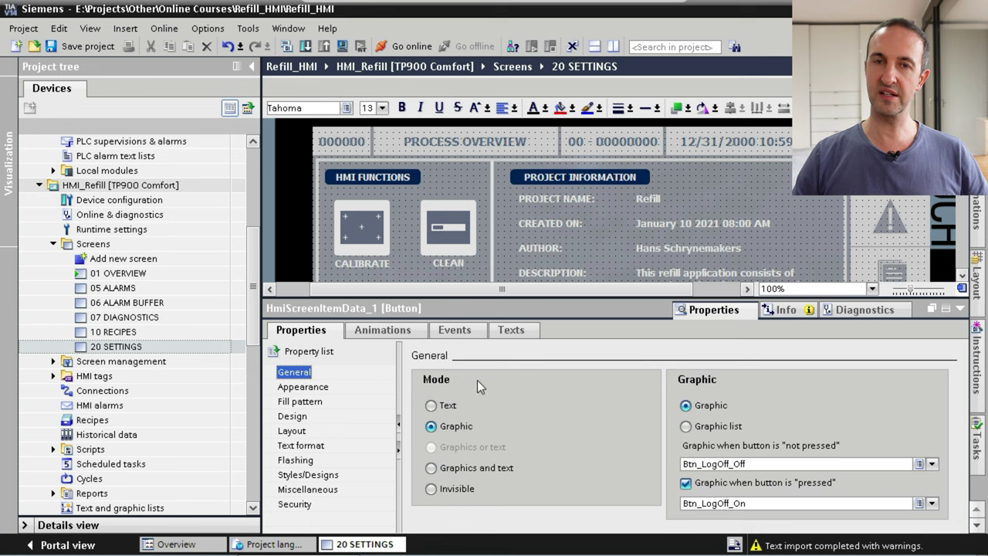
left_click(935, 465)
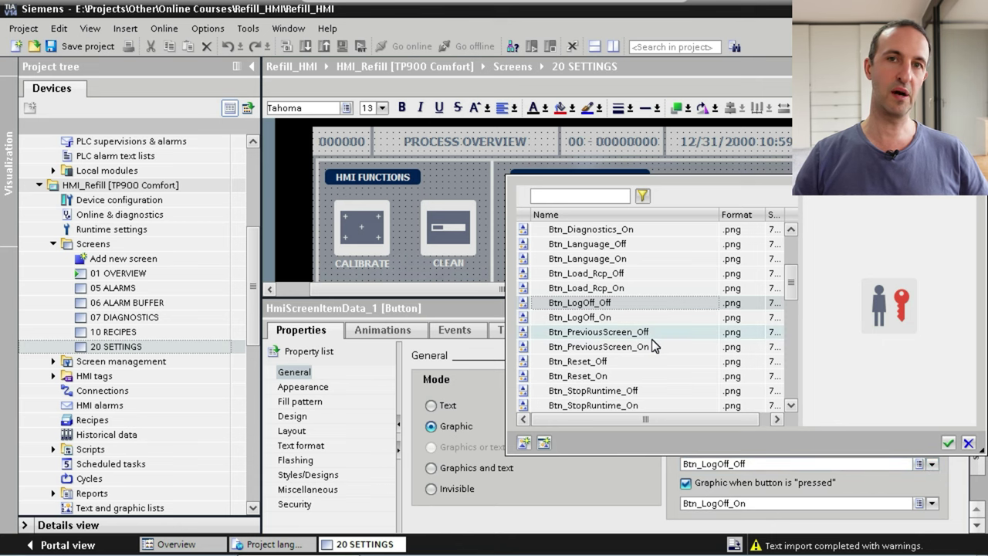
double_click(634, 245)
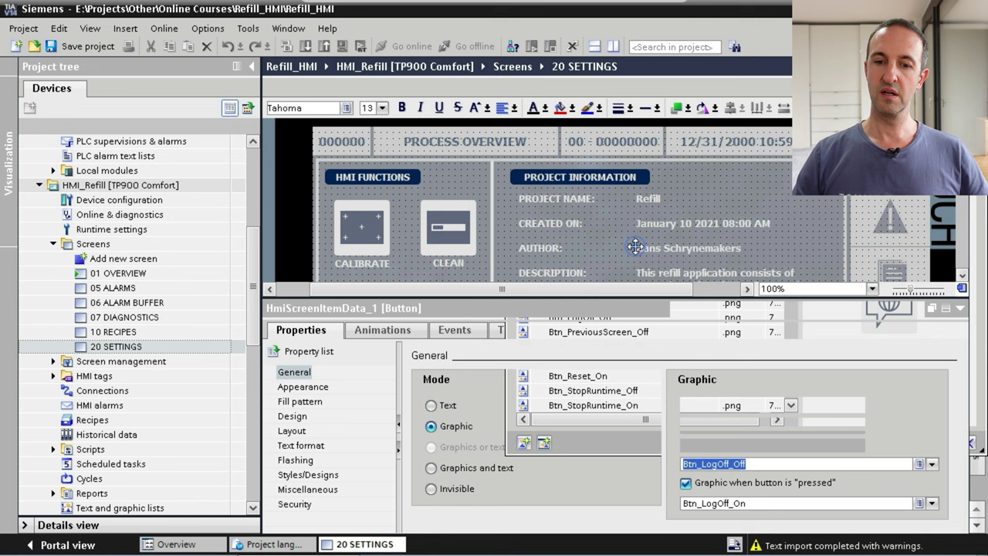
left_click(933, 504)
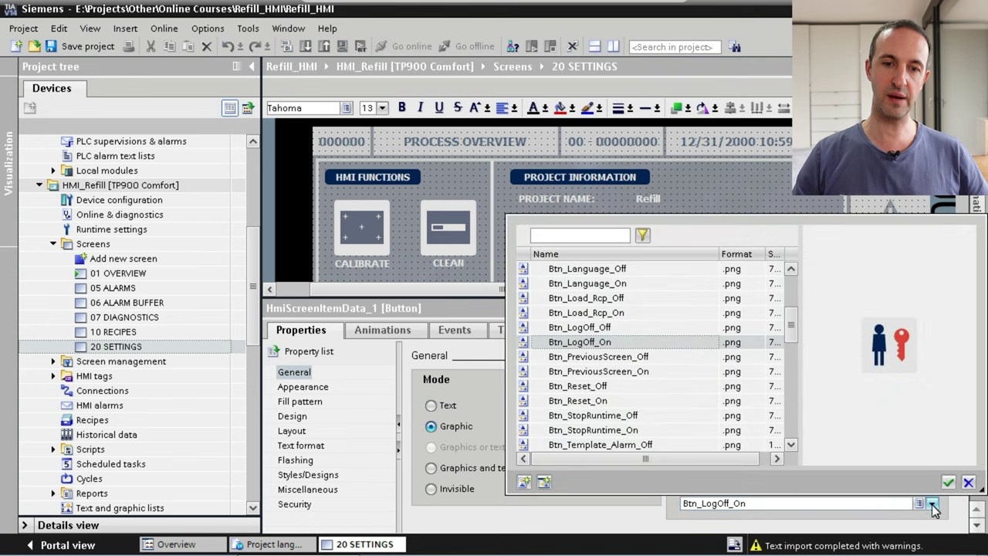
double_click(622, 284)
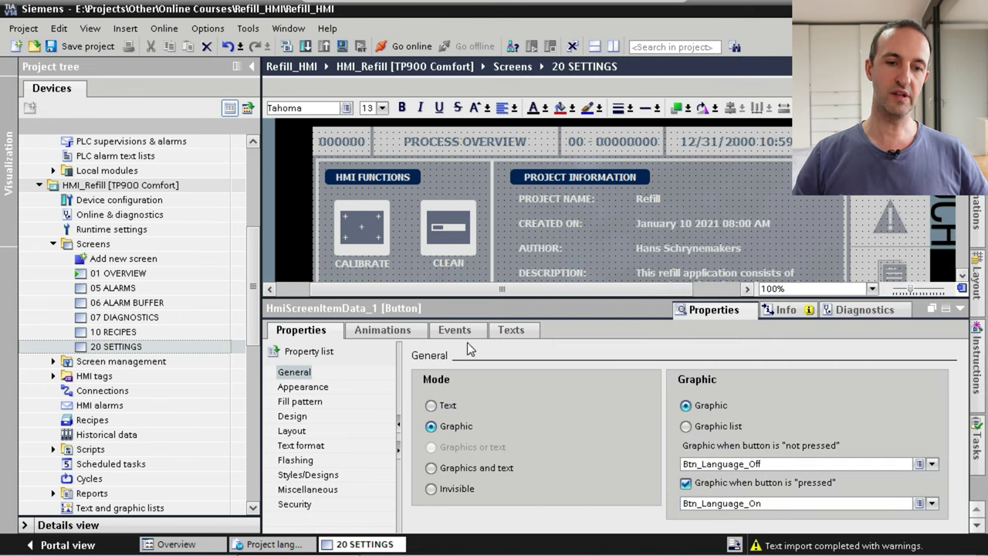
Replace the Logoff function on the copied button's Release event with SetLanguage, using the Toggle language option.
left_click(467, 340)
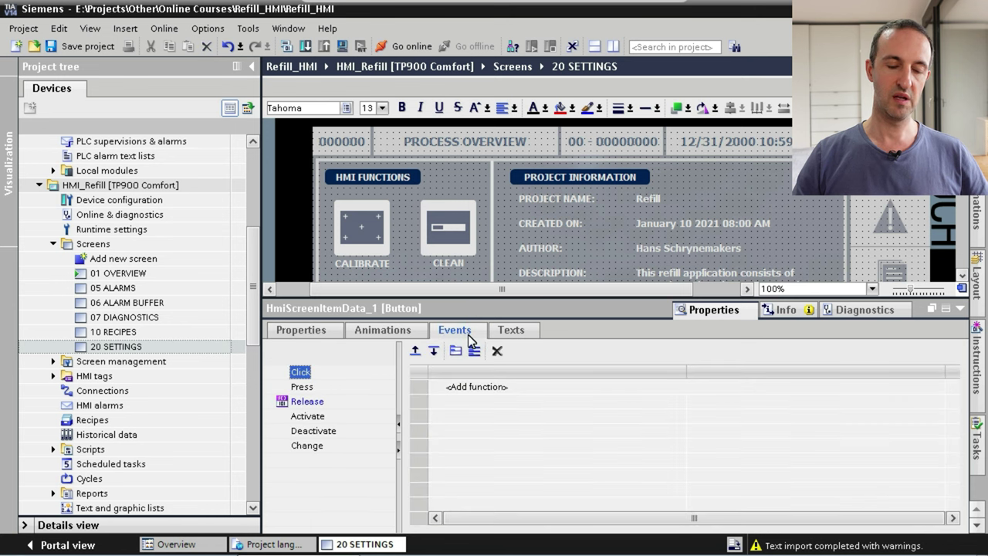
left_click(316, 403)
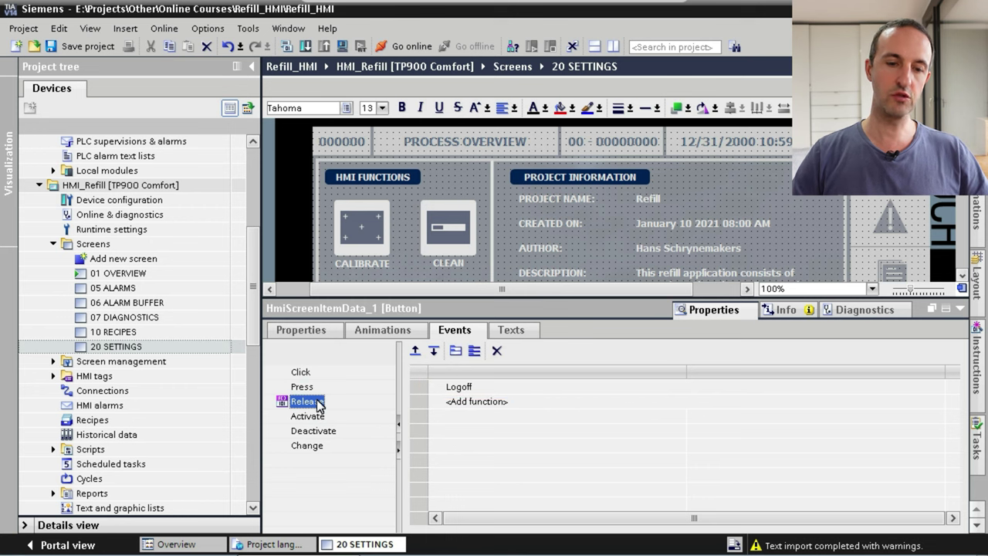
left_click(489, 389)
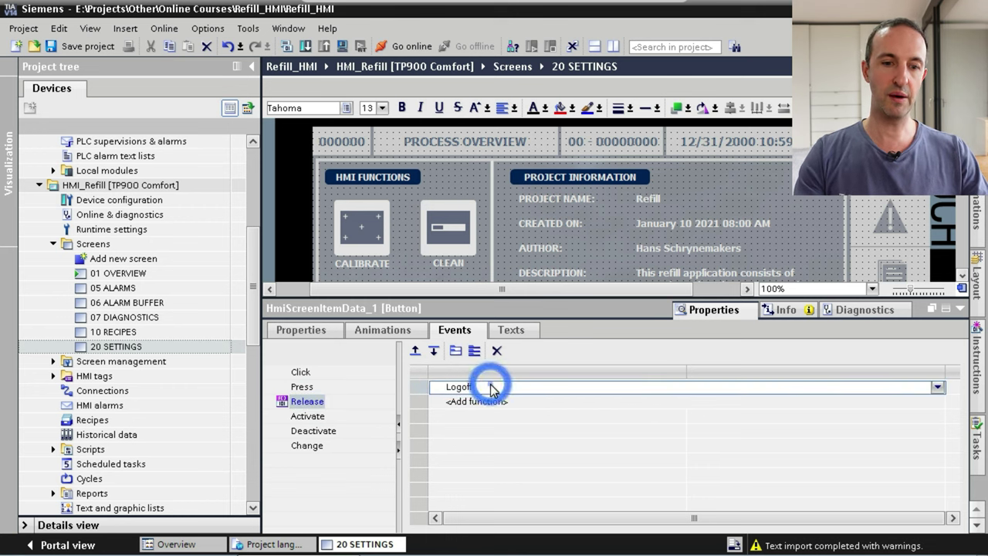
type("setlan")
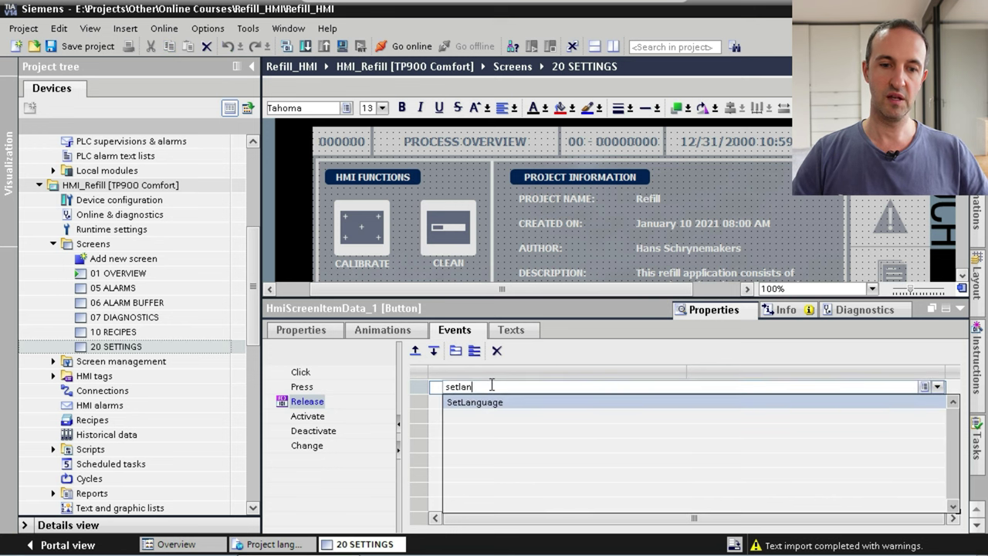
key("Return")
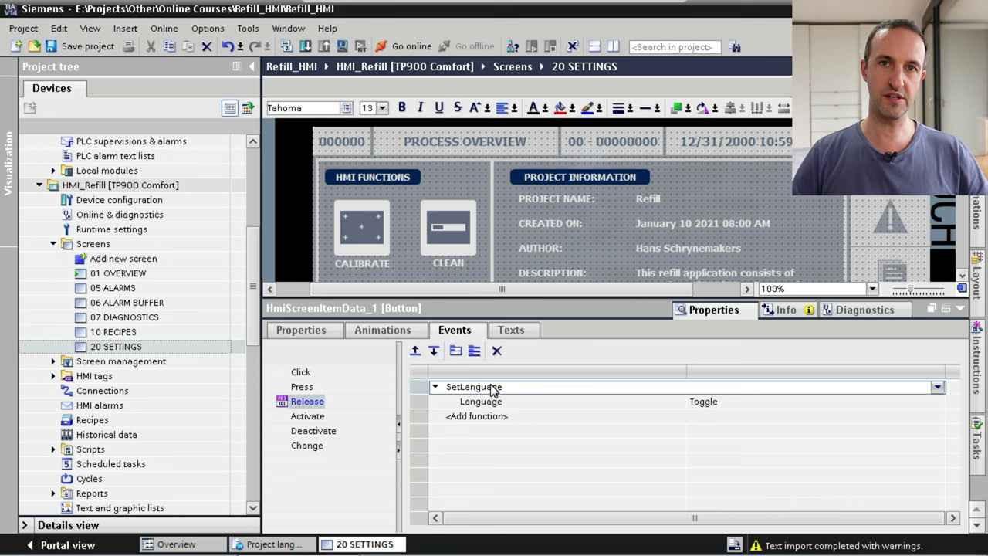
Remove the Operation authorization from the language button's runtime security and collapse the properties area.
left_click(317, 337)
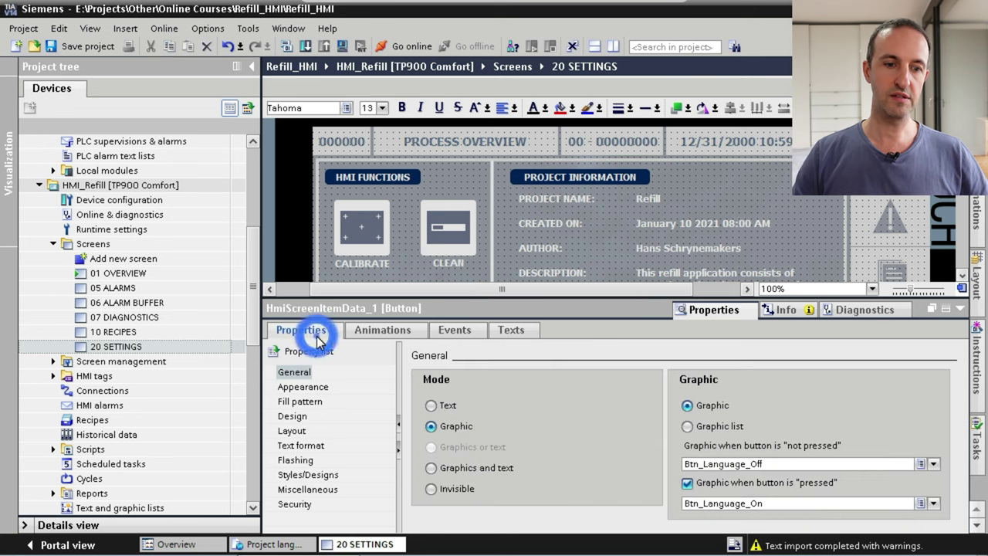
left_click(288, 506)
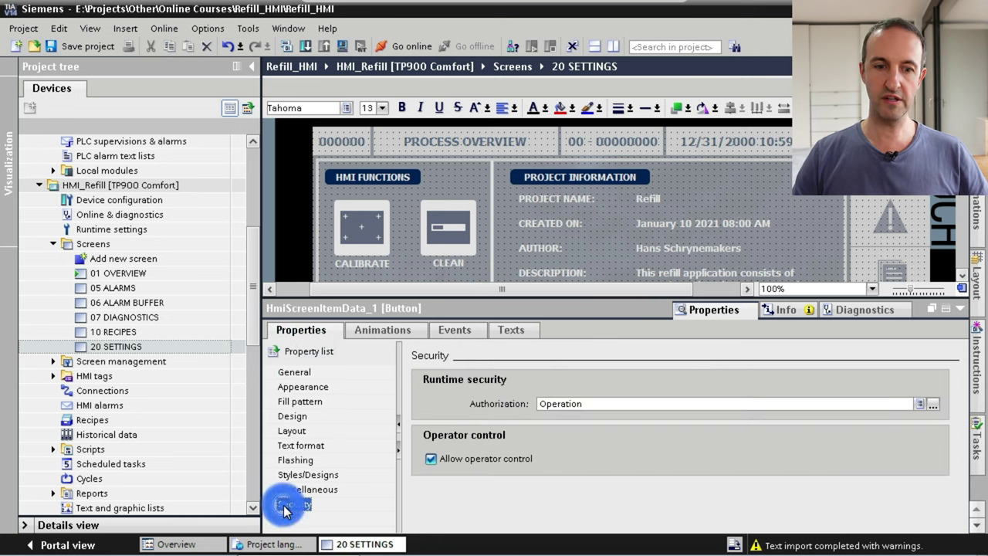
left_click(621, 398)
left_click_drag(620, 400, 514, 404)
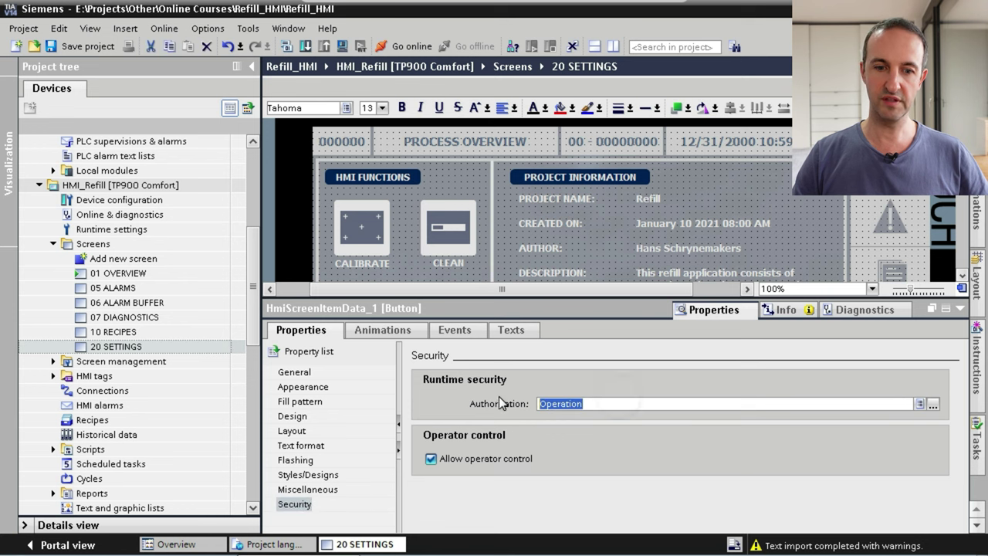
key("BackSpace")
key("Escape")
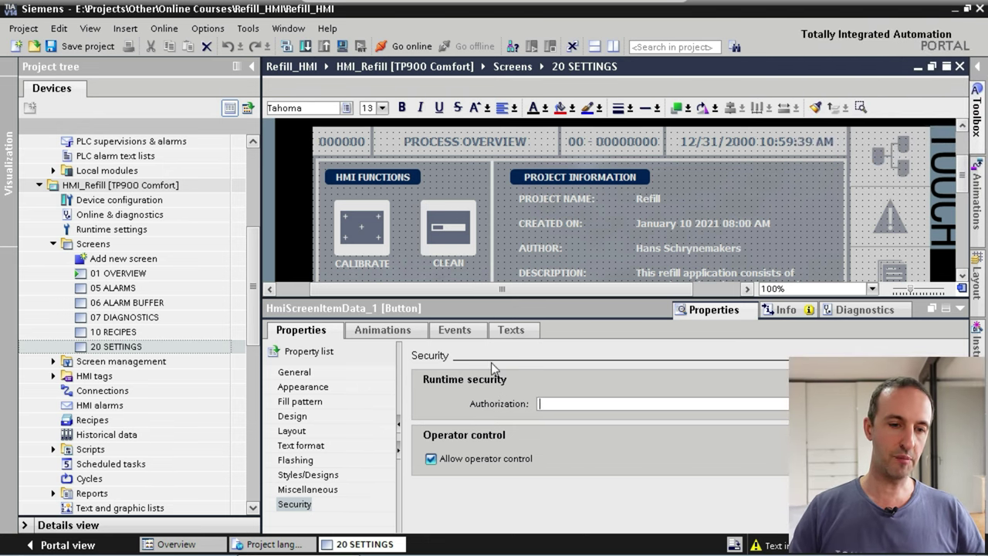
left_click(961, 309)
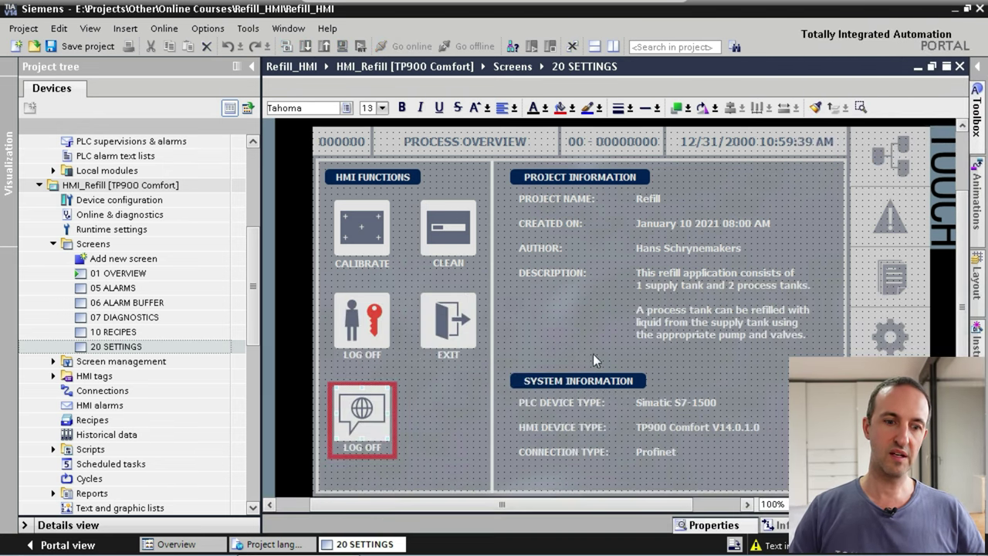
Change the label under the globe button to LANGUAGE.
left_click(375, 447)
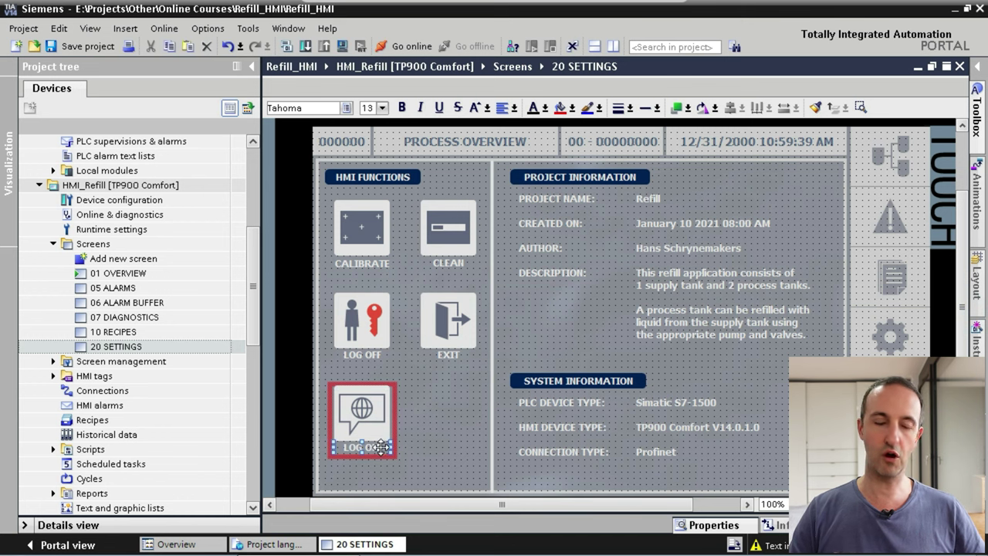
double_click(381, 448)
type("LANGUAG")
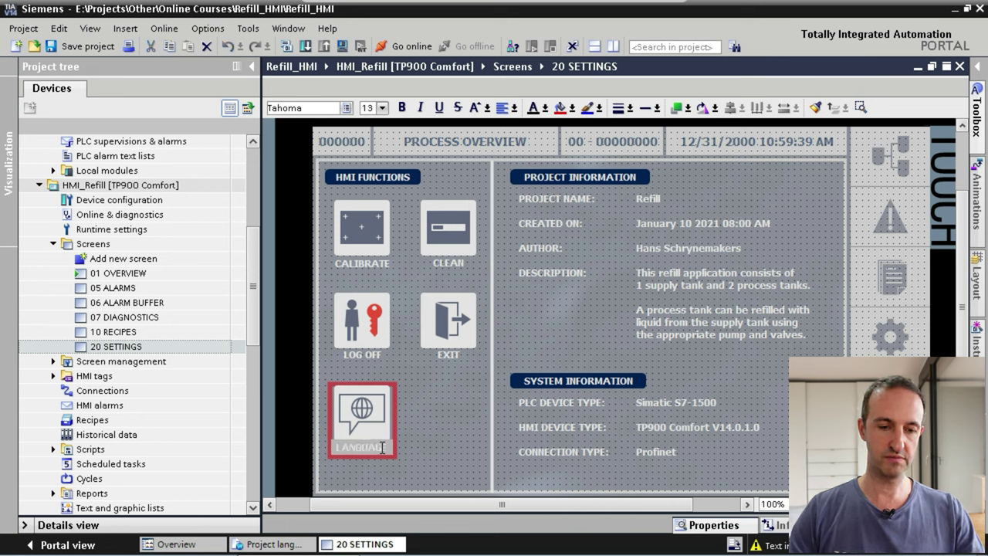
key("Return")
left_click(456, 422)
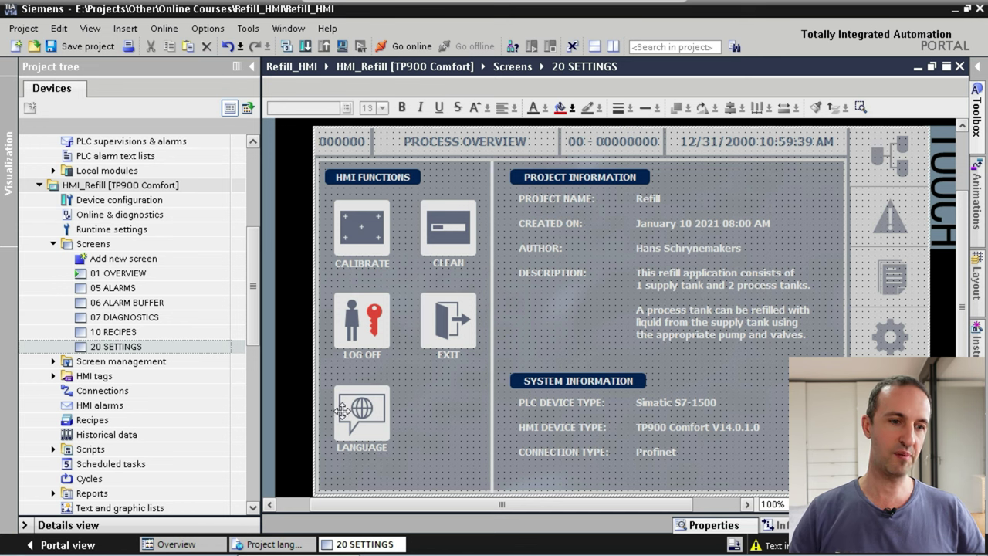
Enable German (Germany) as a runtime language in the HMI_Refill runtime settings, and close the settings editor.
double_click(149, 233)
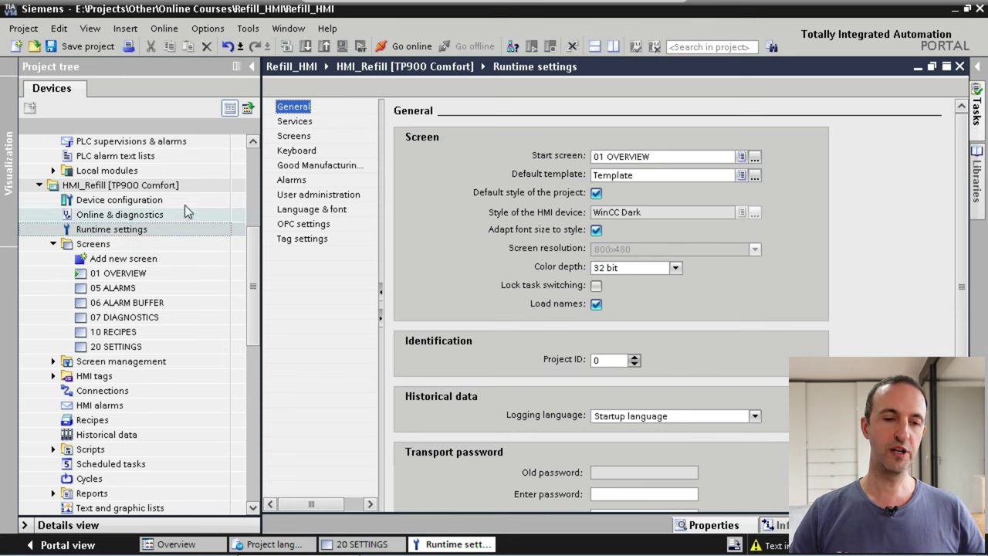
left_click(333, 213)
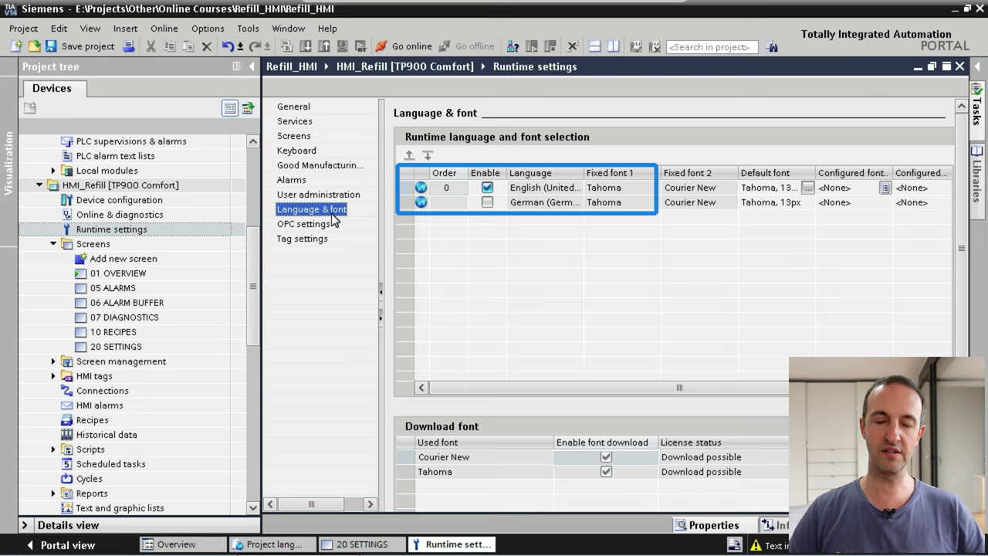
left_click(488, 201)
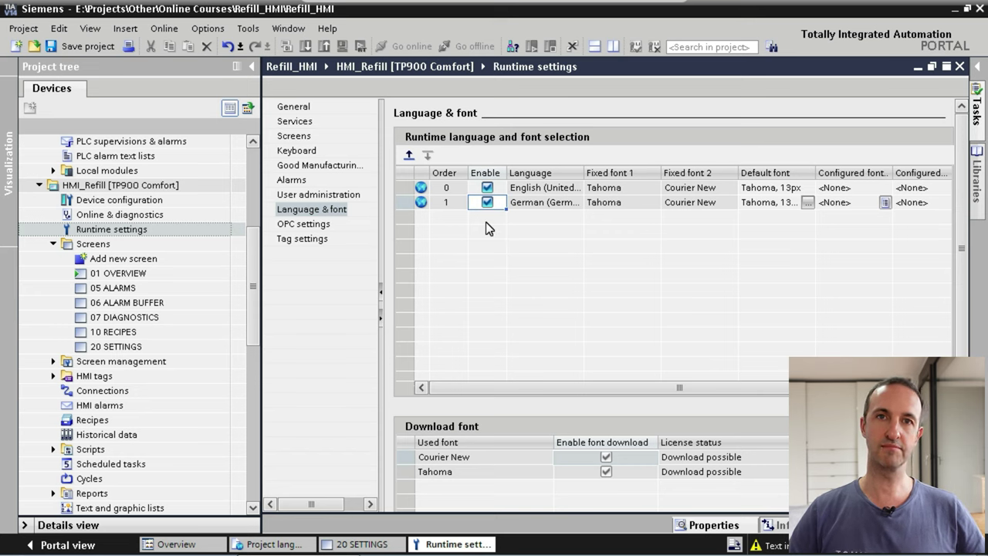
left_click(960, 67)
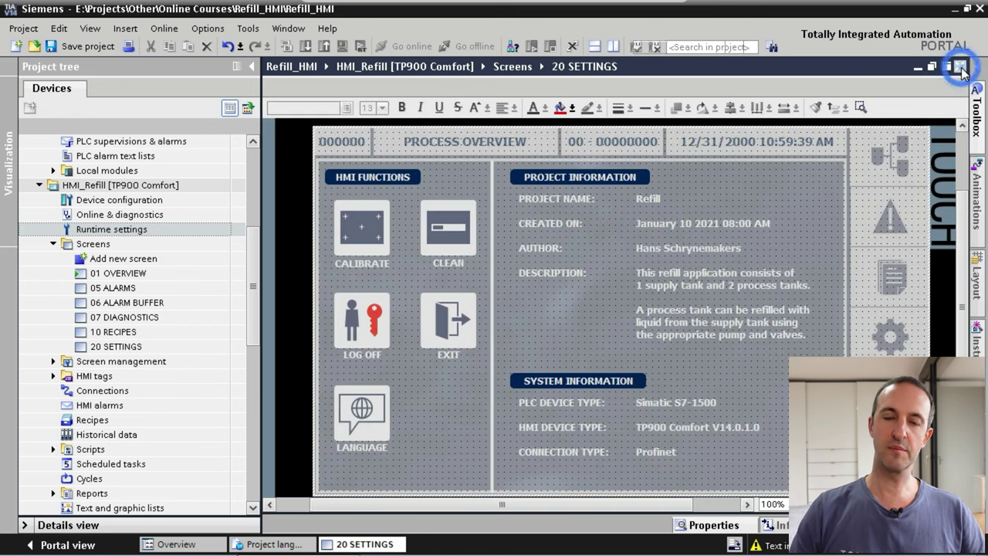
Start the runtime simulation of HMI_Refill and open its settings screen.
left_click(93, 187)
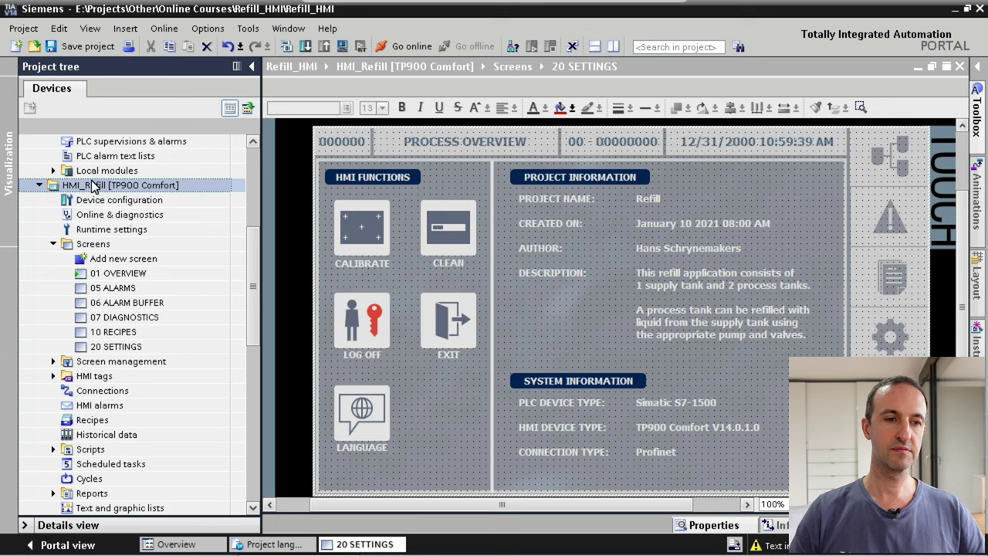
left_click(344, 48)
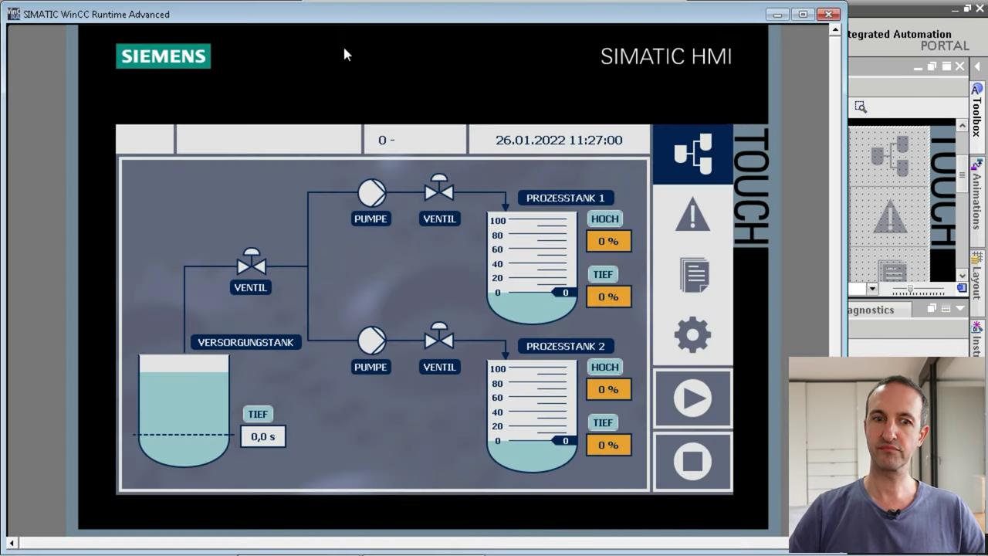
left_click(727, 340)
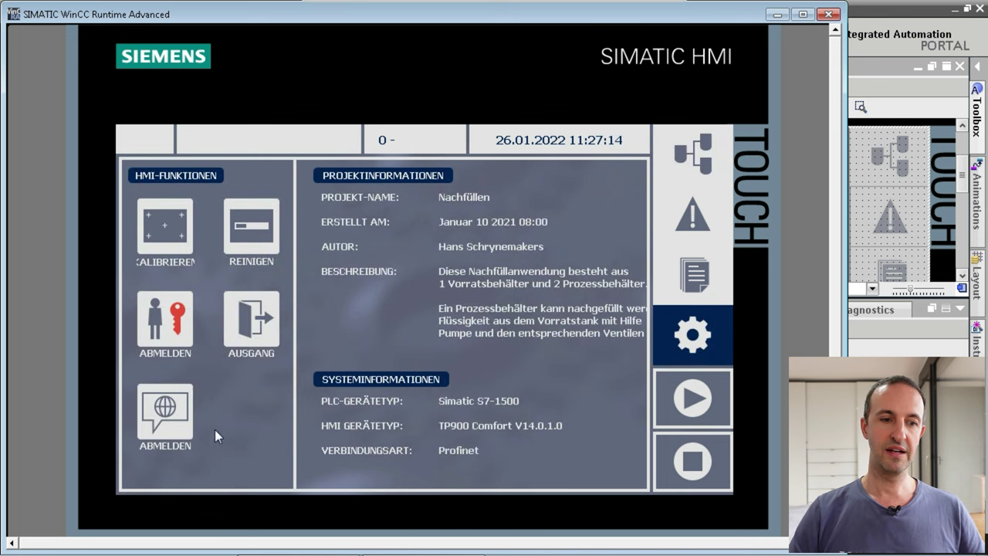
Toggle the runtime language between German and English repeatedly on the settings screen to test the language button.
left_click(163, 426)
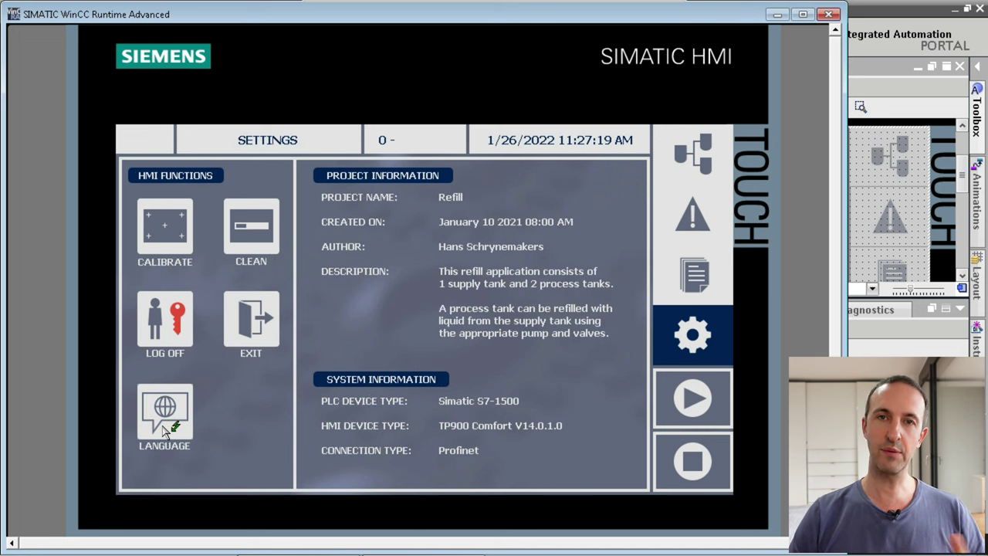
left_click(163, 427)
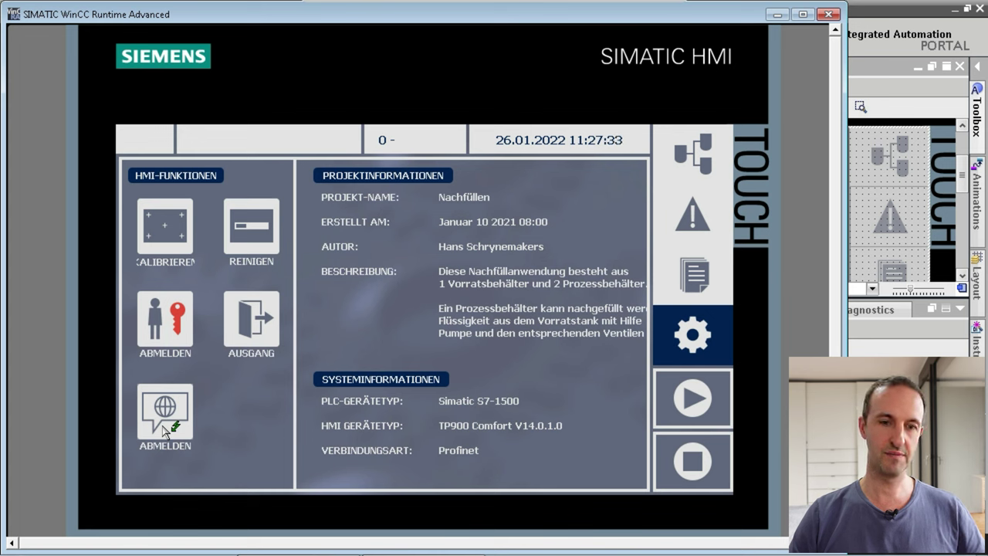
left_click(164, 427)
left_click(473, 325)
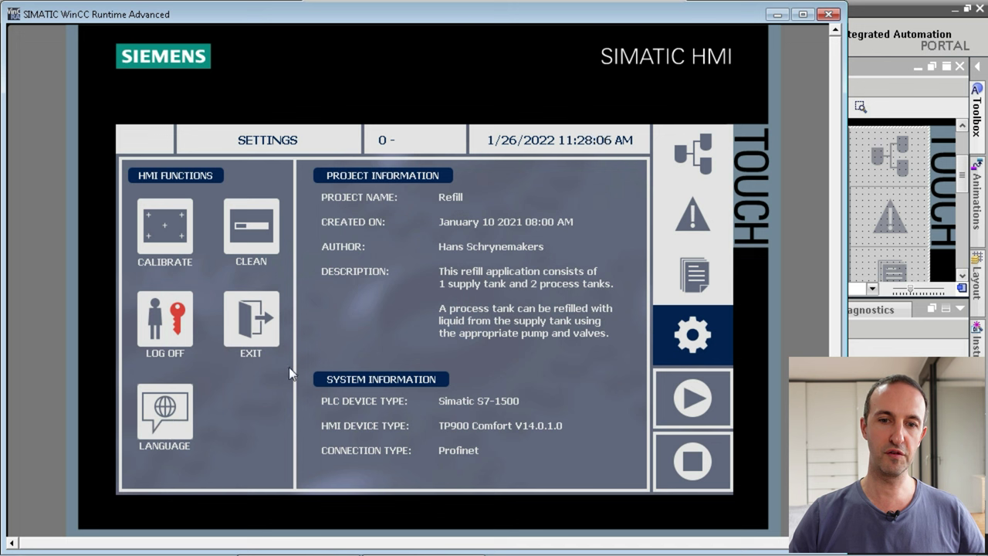
Compare the process overview in both languages, switching the runtime to German from the settings screen in between.
left_click(700, 165)
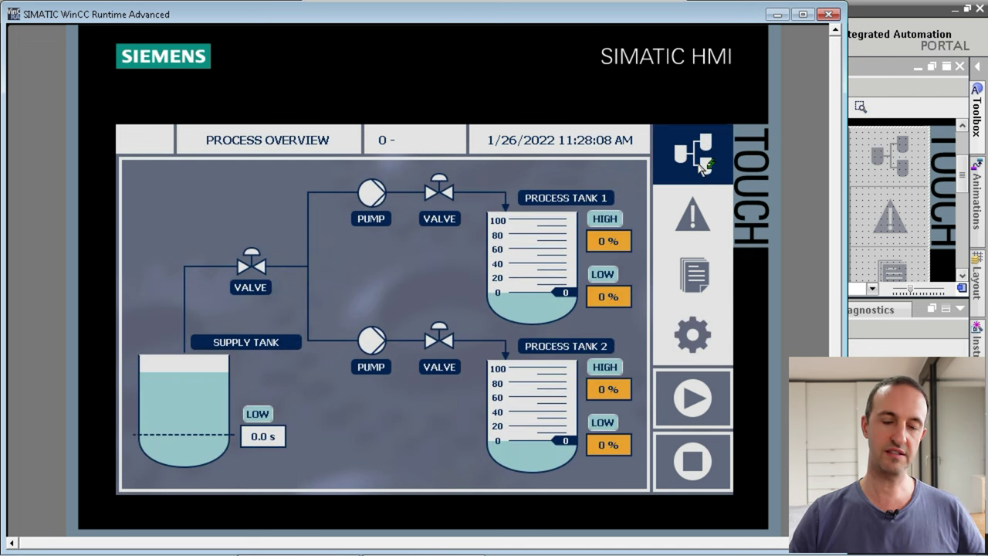
left_click(671, 340)
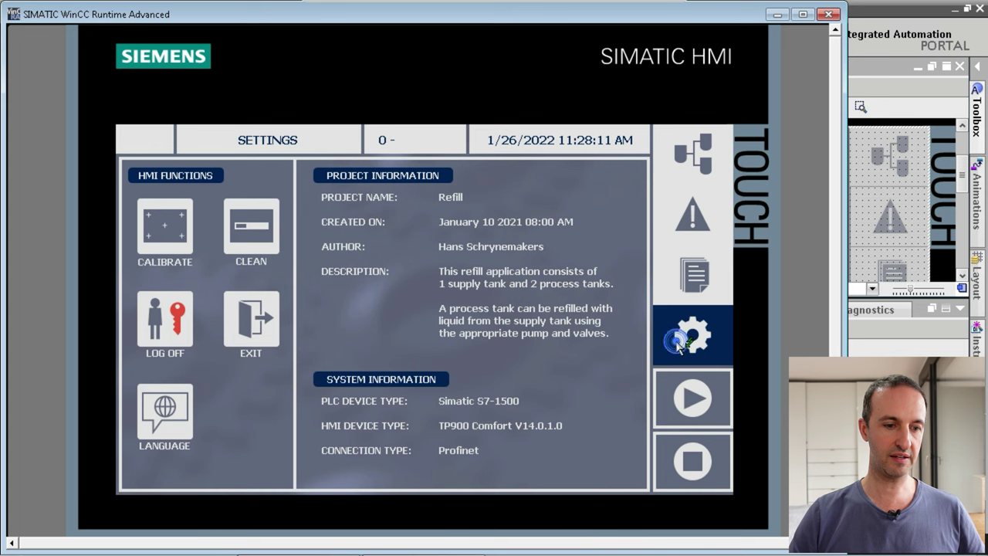
left_click(171, 423)
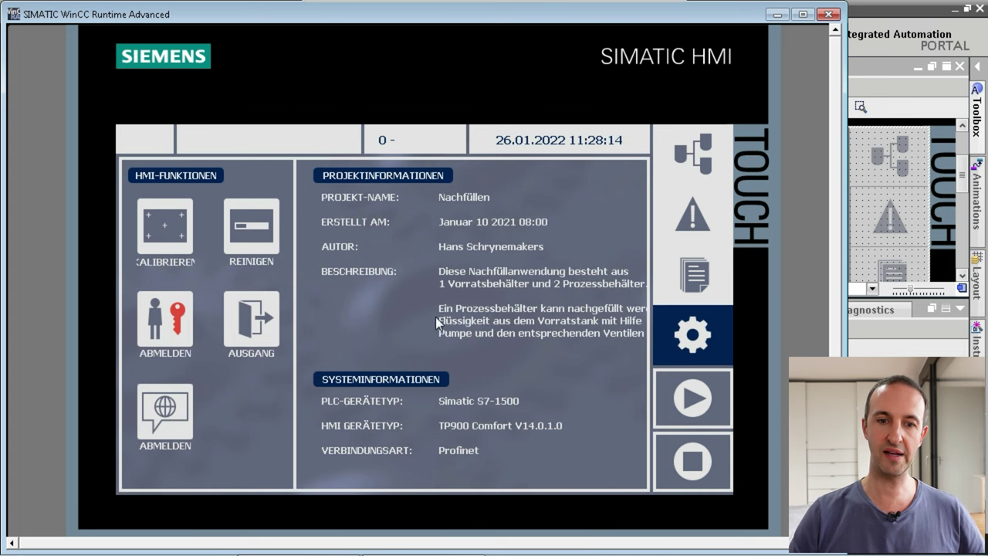
left_click(703, 157)
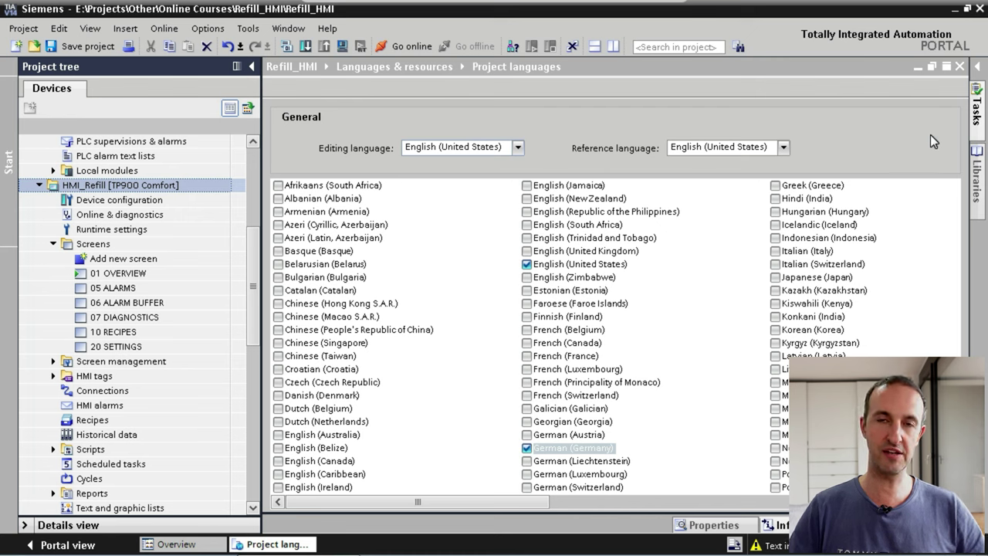
Open the block FB - Equipment Modules [FB2] from the 01 Equipment group of PLC_Refill's program blocks.
scroll(255, 164, "up", 5)
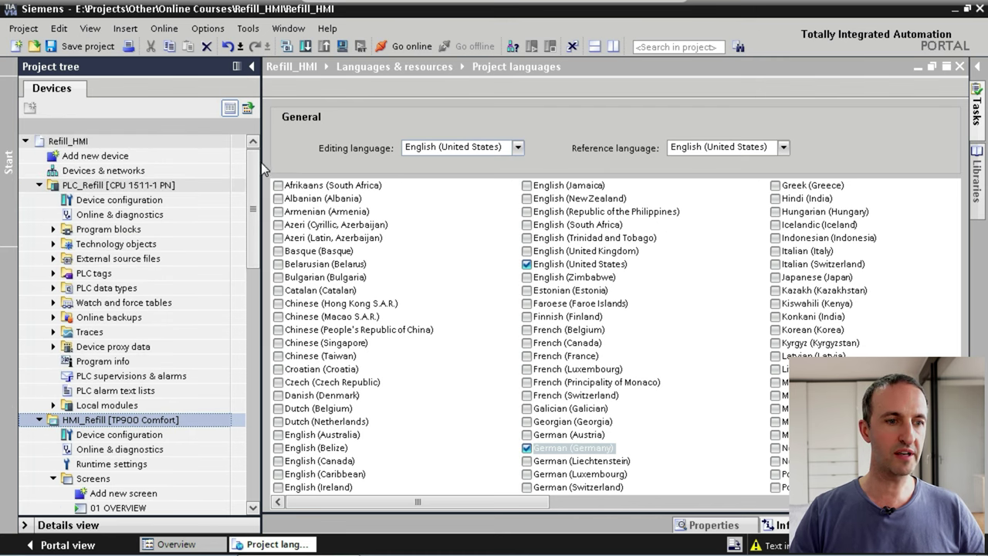
left_click(52, 230)
left_click(68, 288)
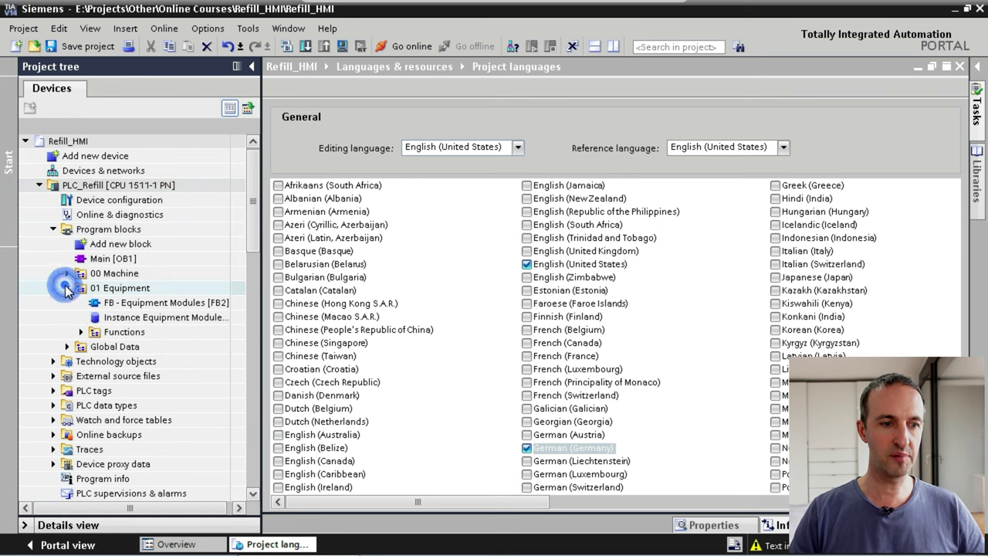
double_click(131, 303)
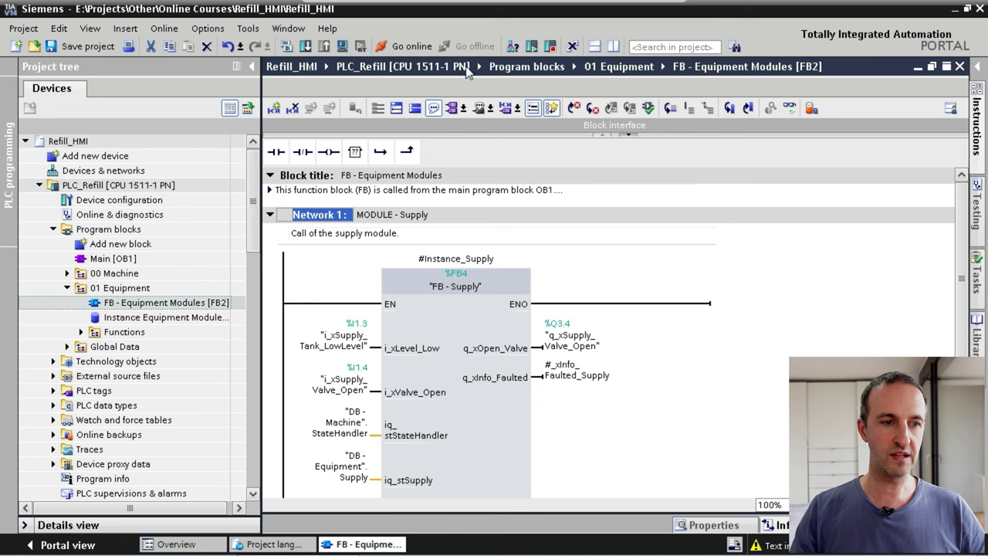
Open the project texts of Refill_HMI and filter the user texts to the PLC_Refill device only.
left_click(147, 141)
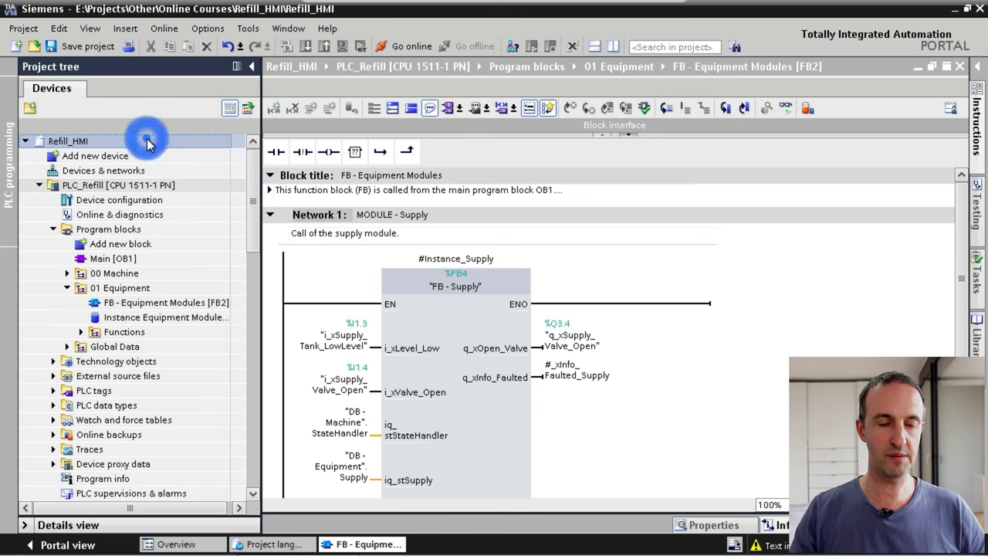
left_click(249, 29)
left_click(304, 83)
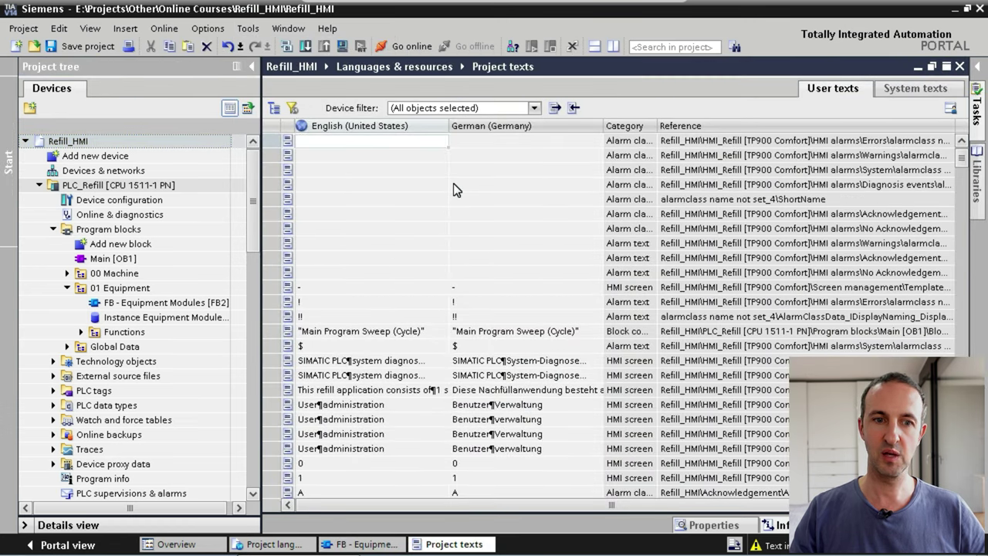
left_click(533, 108)
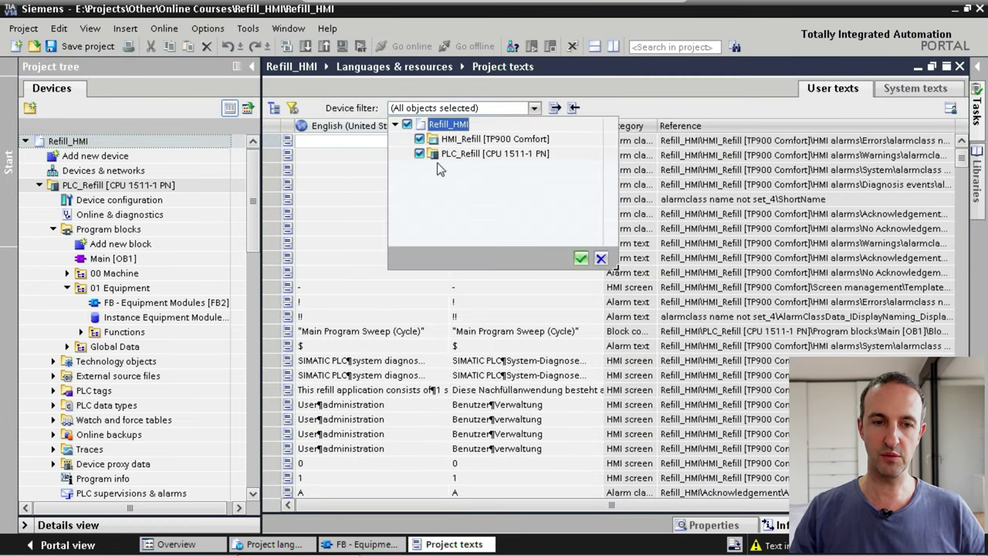
left_click(420, 139)
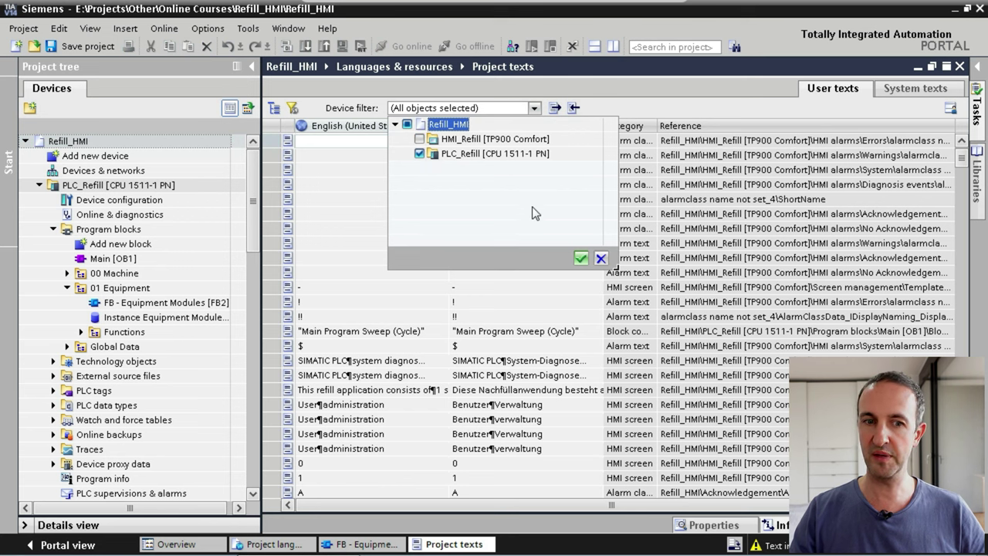
left_click(581, 258)
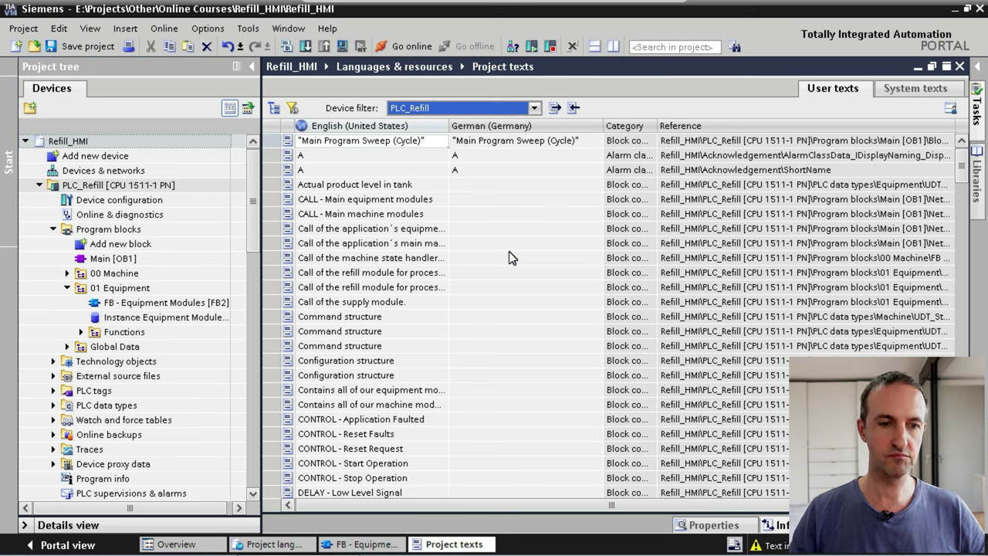
Enter MODUL - Versorgung as the German (Germany) translation of the project text MODULE - Supply.
left_click(509, 258)
scroll(509, 261, "down", 6)
scroll(508, 265, "down", 16)
scroll(508, 270, "down", 8)
scroll(508, 270, "up", 5)
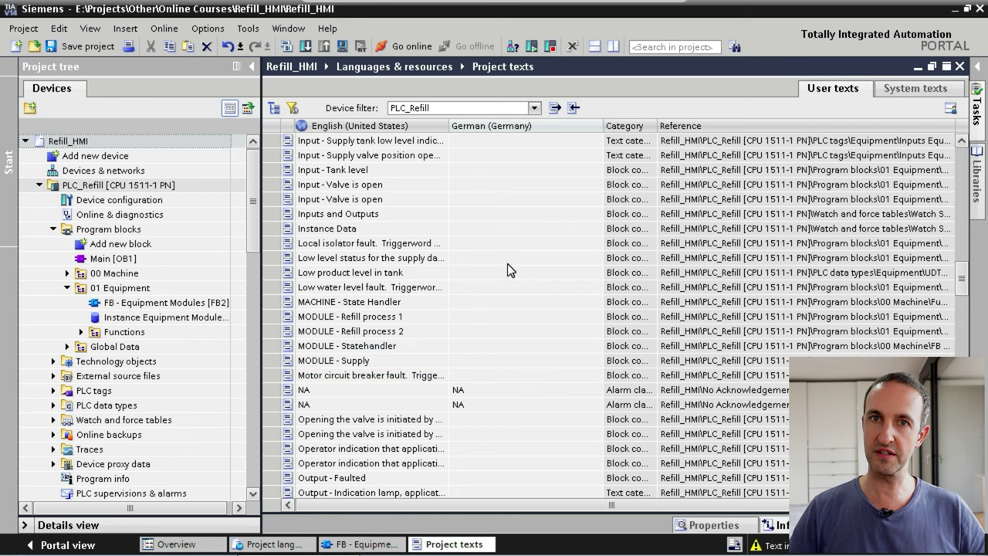
left_click(459, 362)
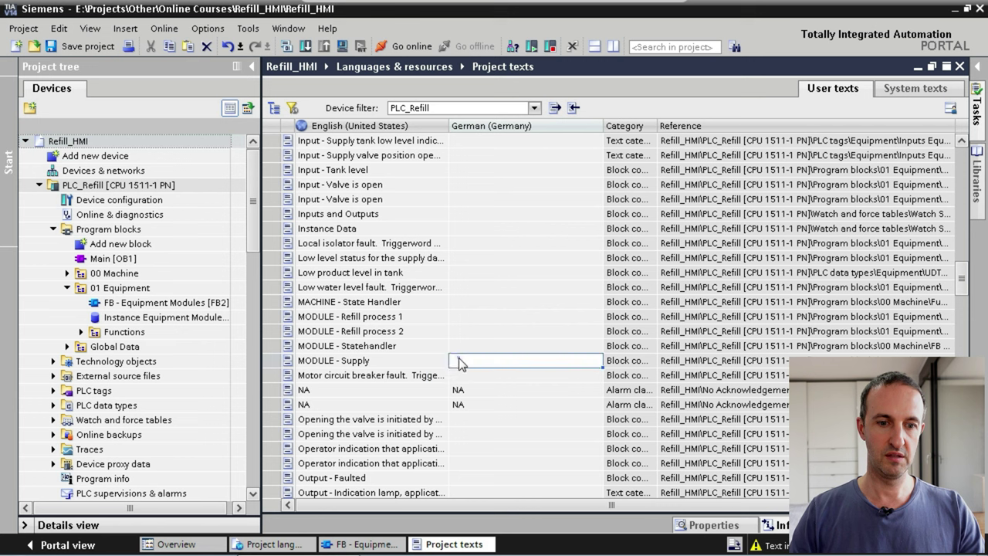
type("MODUL - ")
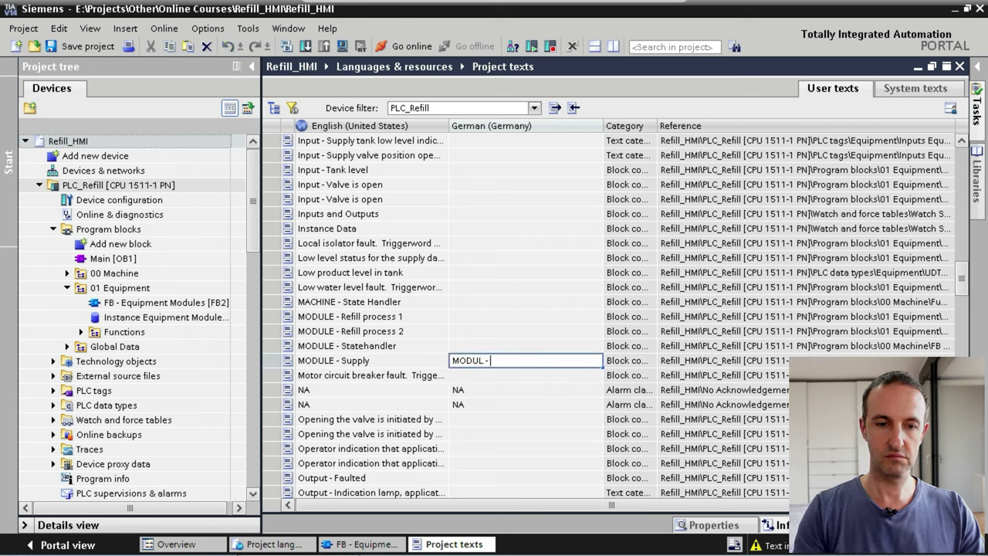
type("Versorgung")
key("Return")
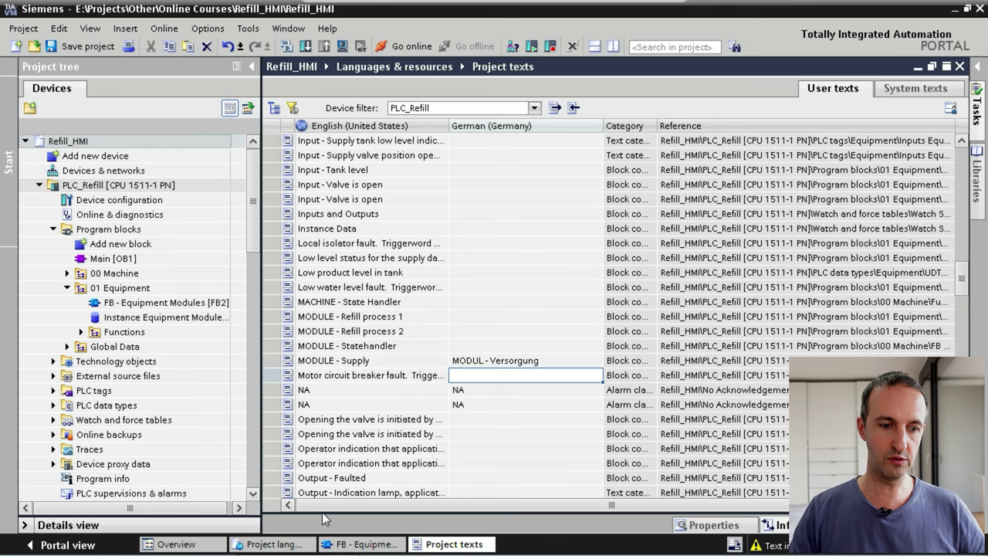
Set the project's editing language to German (Germany), accept reopening the affected editor, and show FB - Equipment Modules [FB2] again.
left_click(274, 545)
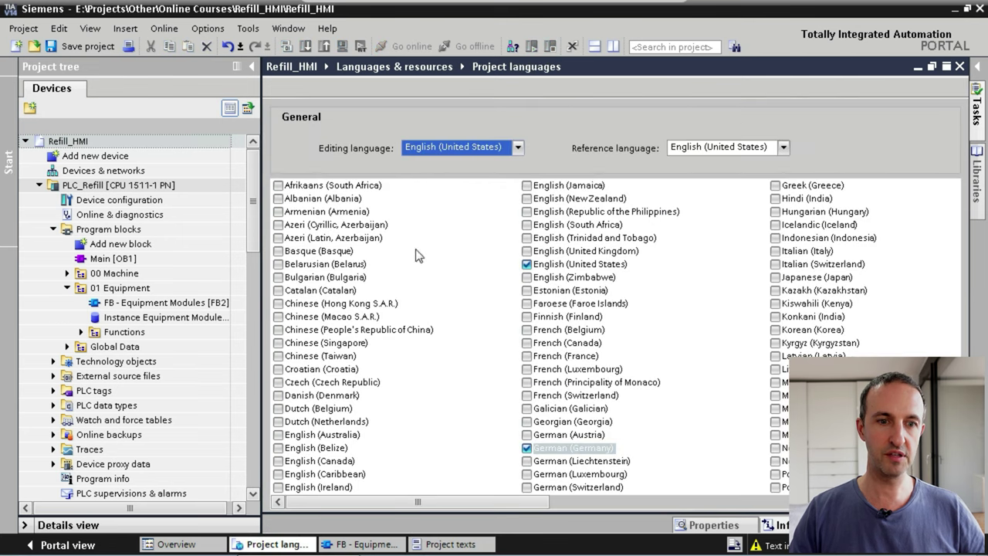
left_click(464, 149)
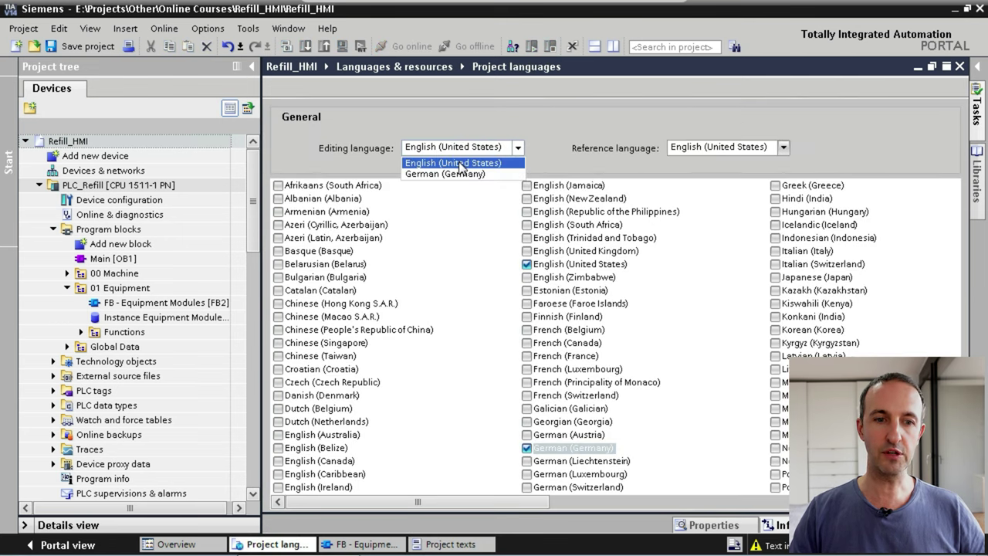
left_click(459, 174)
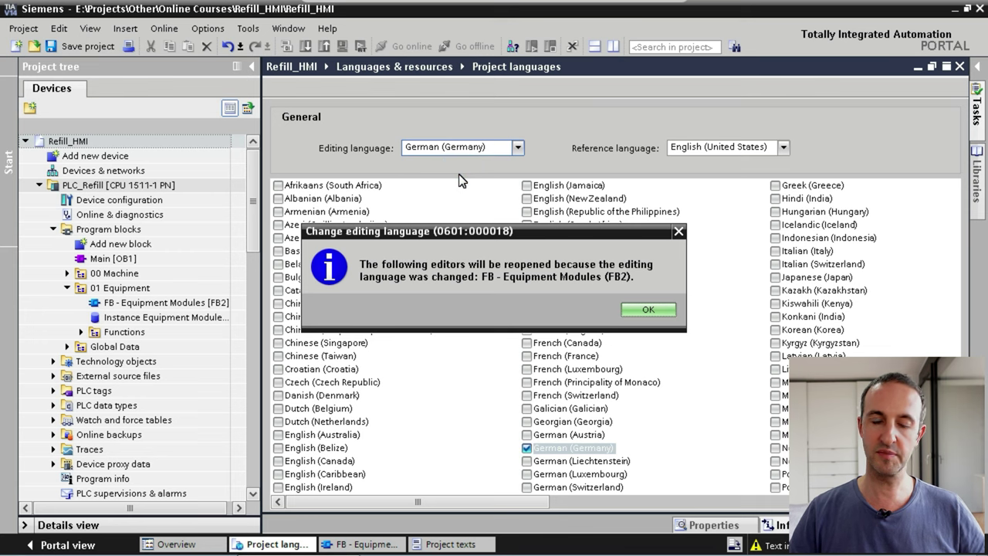
left_click(645, 308)
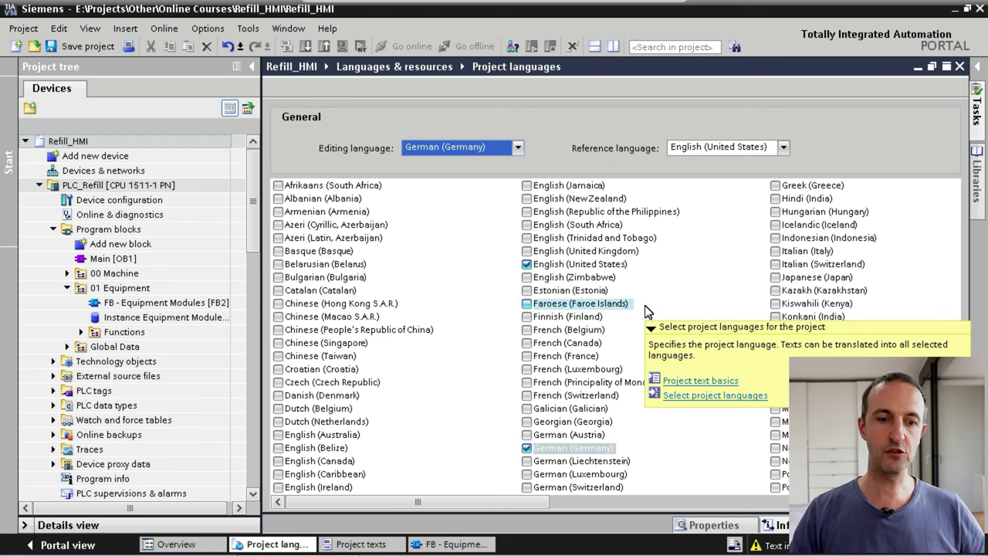
left_click(465, 546)
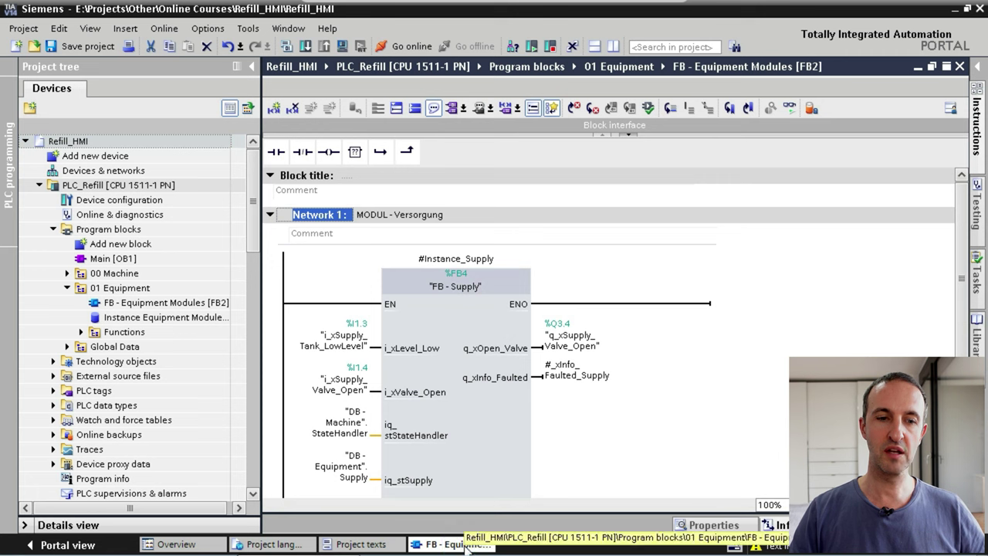